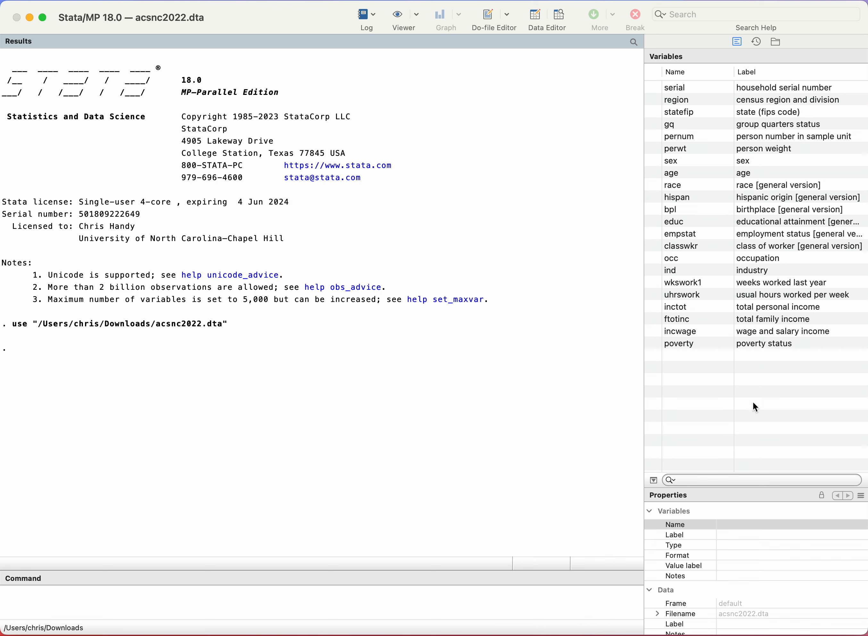
Step: Run the describe command on the loaded dataset and bring the dataset's size details into view in its properties
{"action": "left_click", "coordinate": [168, 598]}
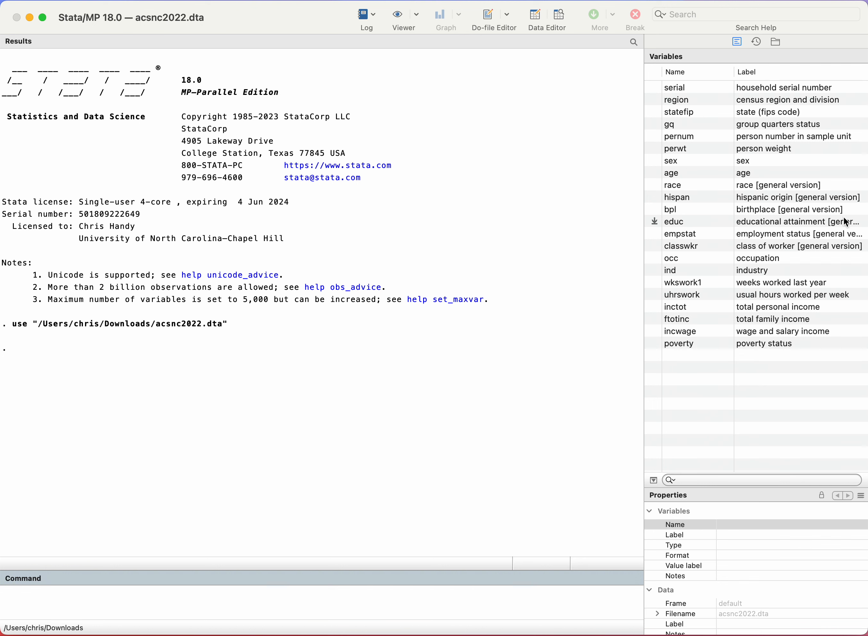
{"action": "type", "text": "describe"}
{"action": "key", "text": "Return"}
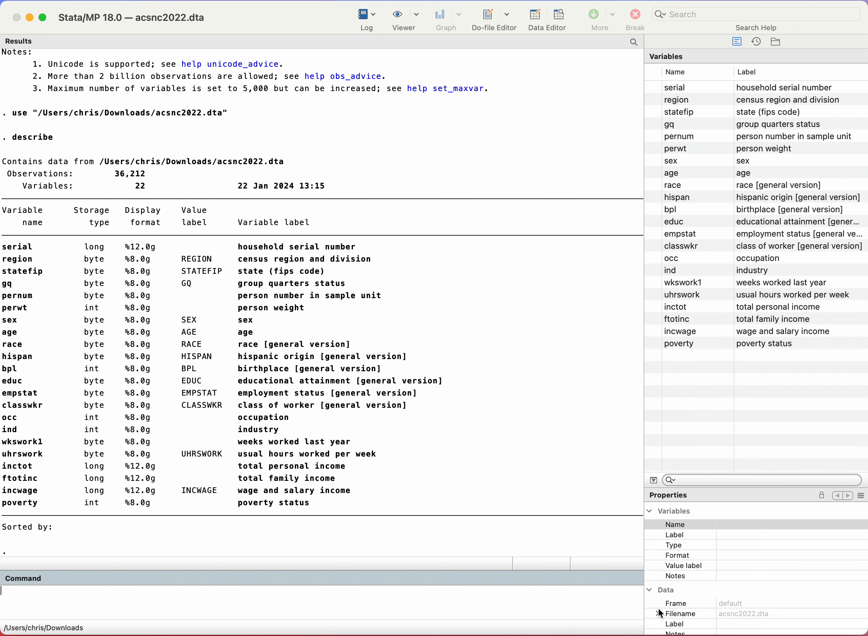
{"action": "scroll", "coordinate": [731, 575], "scroll_direction": "down", "scroll_amount": 3}
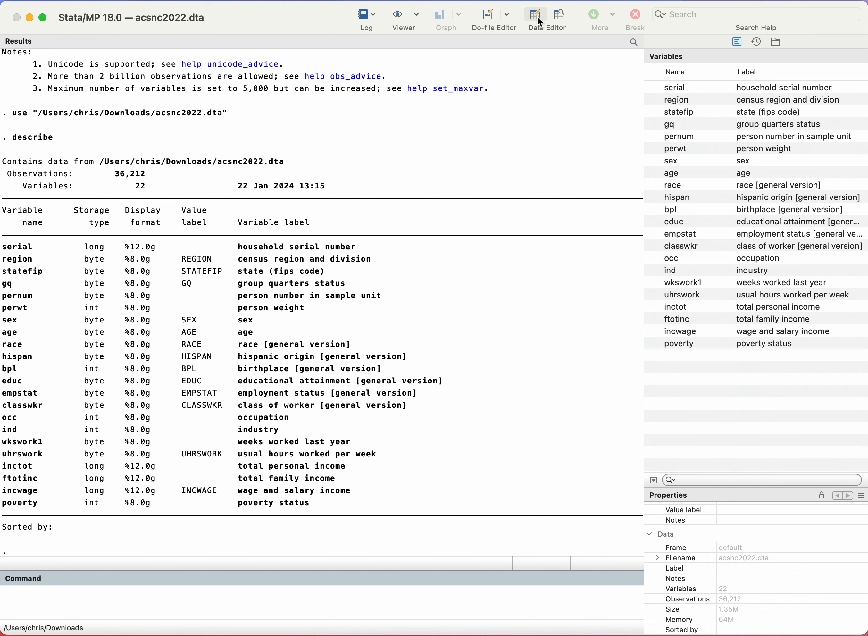
Step: Open the dataset in the Data Editor's browse mode and inspect individual wkswork1 values, including observations 14, 24 and 34
{"action": "left_click", "coordinate": [561, 16]}
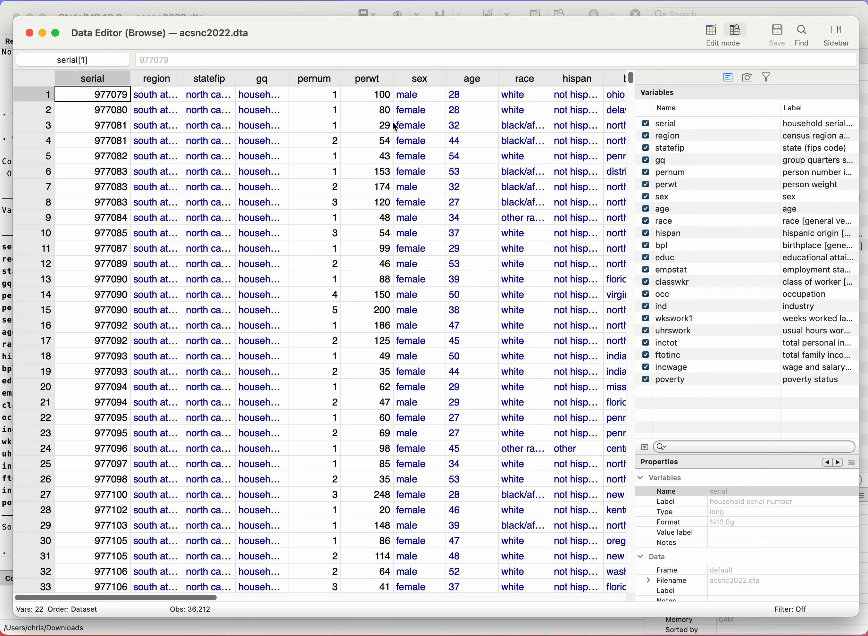
{"action": "scroll", "coordinate": [395, 128], "scroll_direction": "right", "scroll_amount": 10}
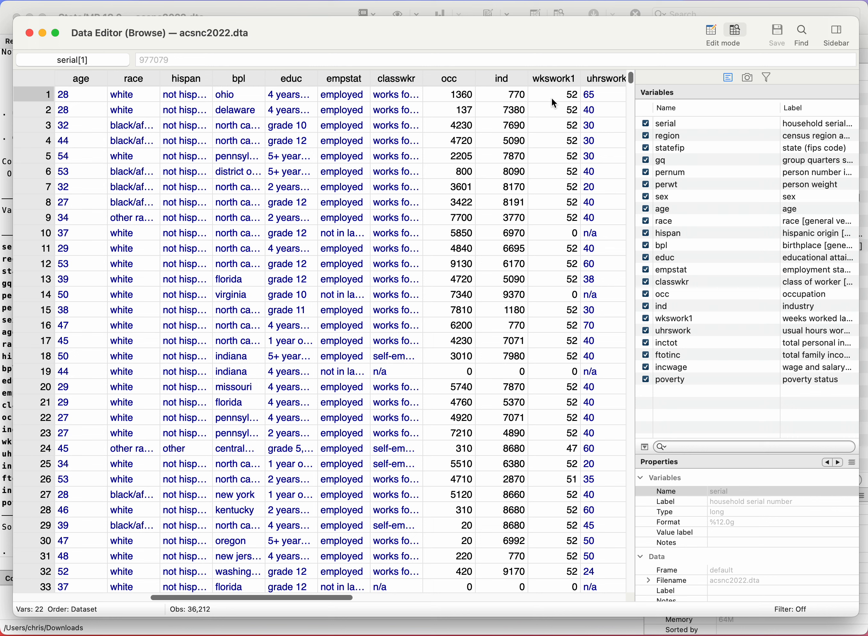
{"action": "left_click", "coordinate": [558, 93]}
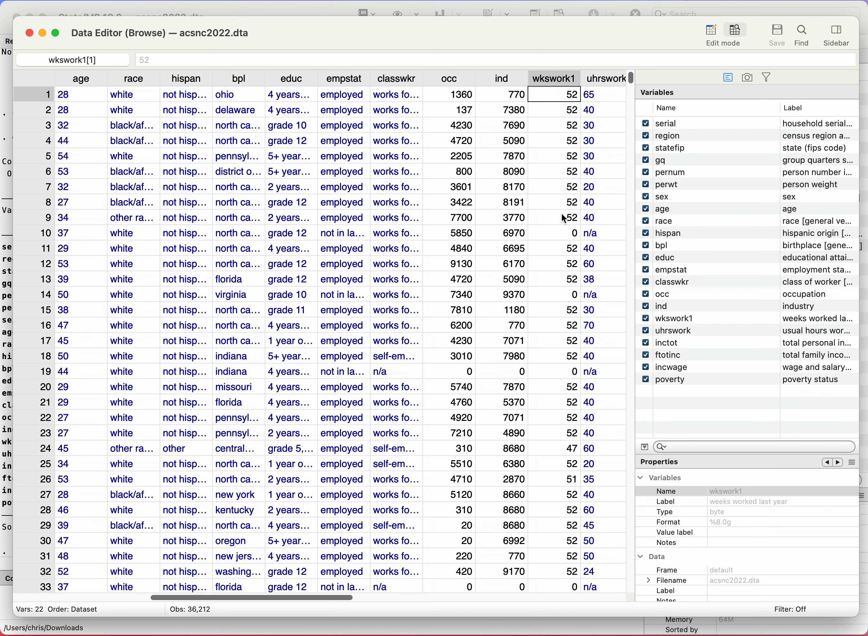
{"action": "left_click", "coordinate": [561, 233]}
{"action": "left_click", "coordinate": [562, 295]}
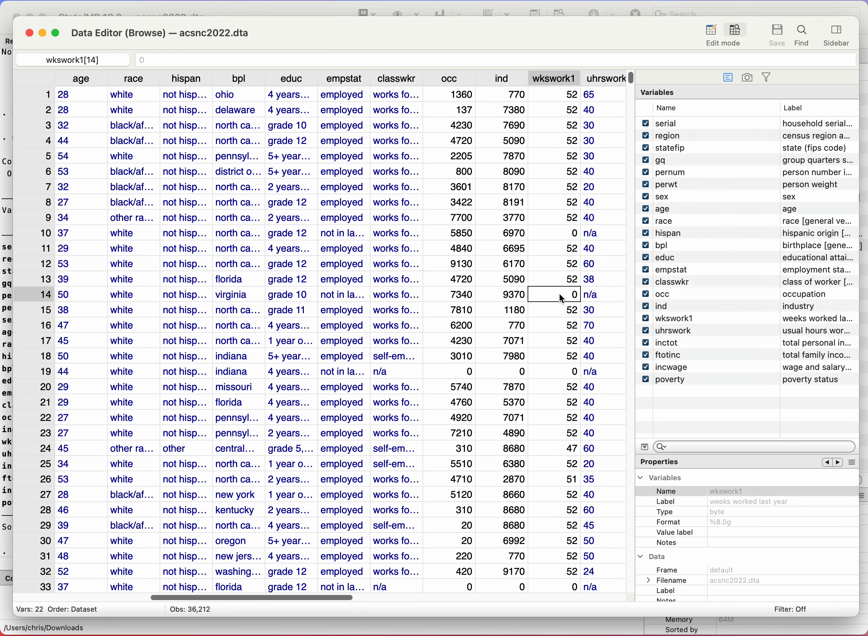
{"action": "left_click", "coordinate": [560, 449]}
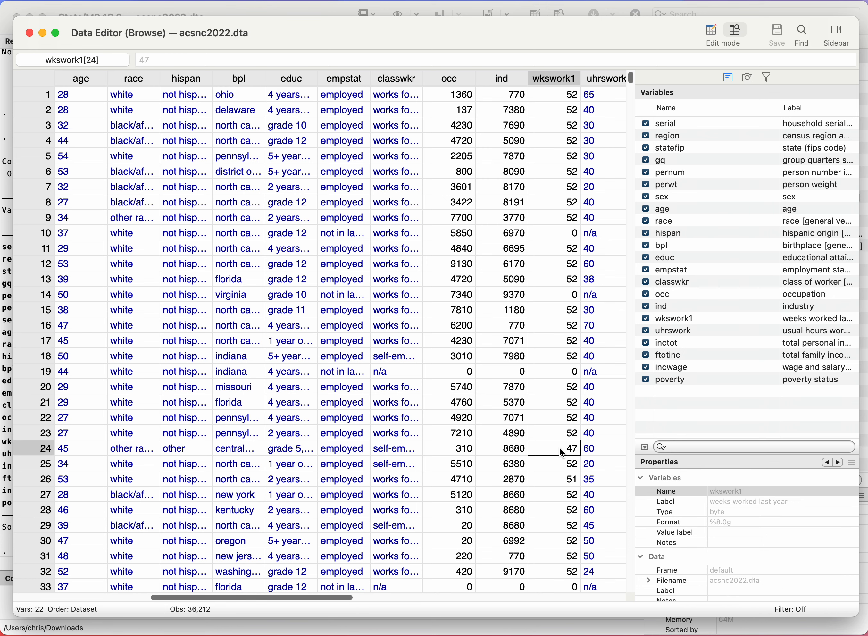
{"action": "scroll", "coordinate": [560, 449], "scroll_direction": "down", "scroll_amount": 5}
{"action": "scroll", "coordinate": [561, 449], "scroll_direction": "right", "scroll_amount": 3}
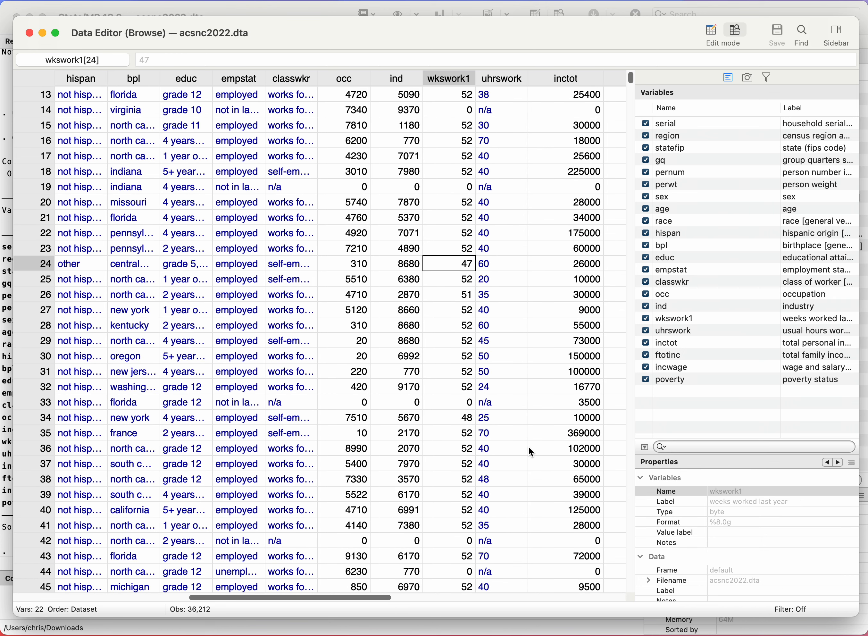
{"action": "left_click", "coordinate": [464, 424]}
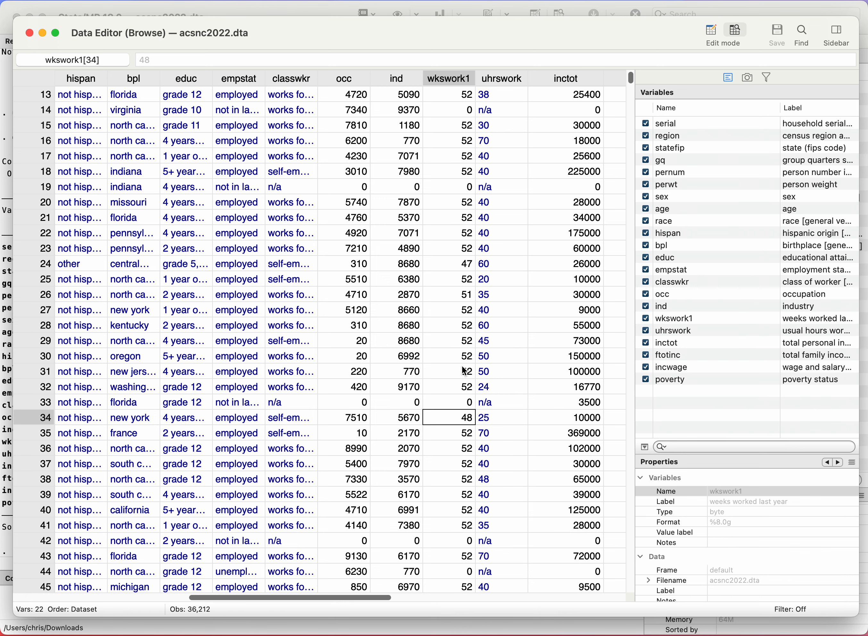
{"action": "scroll", "coordinate": [461, 320], "scroll_direction": "up", "scroll_amount": 5}
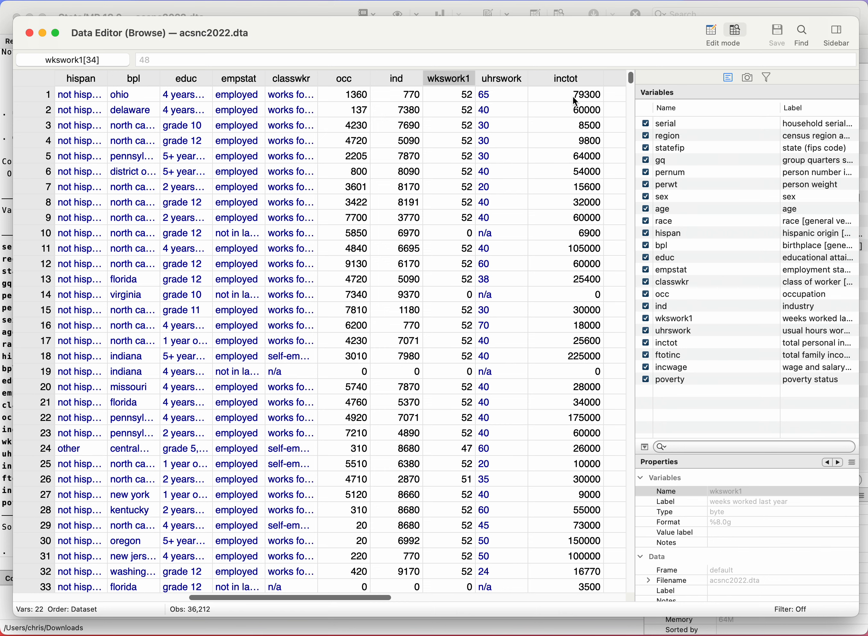
Step: Inspect the total personal income (inctot) and total family income (ftotinc) values in the first observations
{"action": "scroll", "coordinate": [573, 100], "scroll_direction": "right", "scroll_amount": 2}
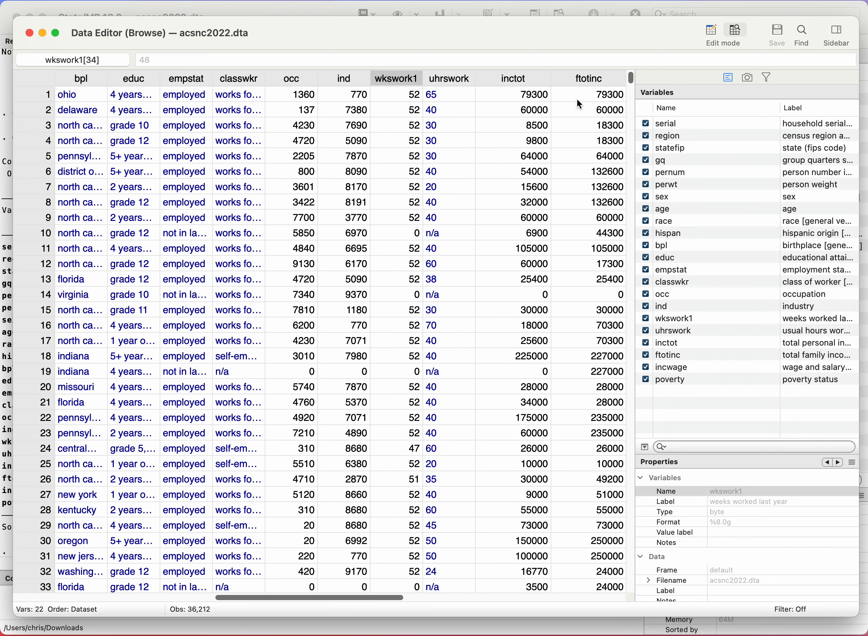
{"action": "left_click", "coordinate": [512, 100]}
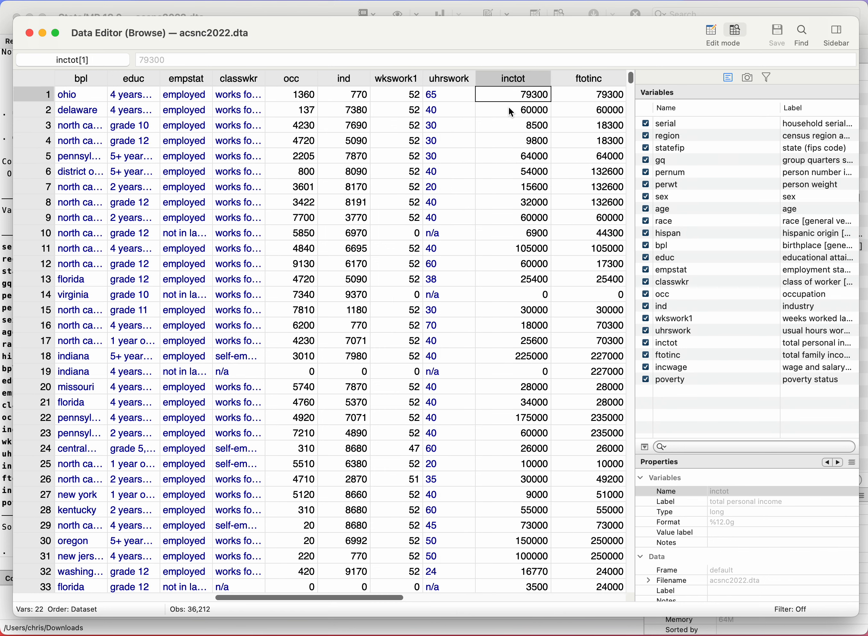
{"action": "left_click", "coordinate": [577, 81]}
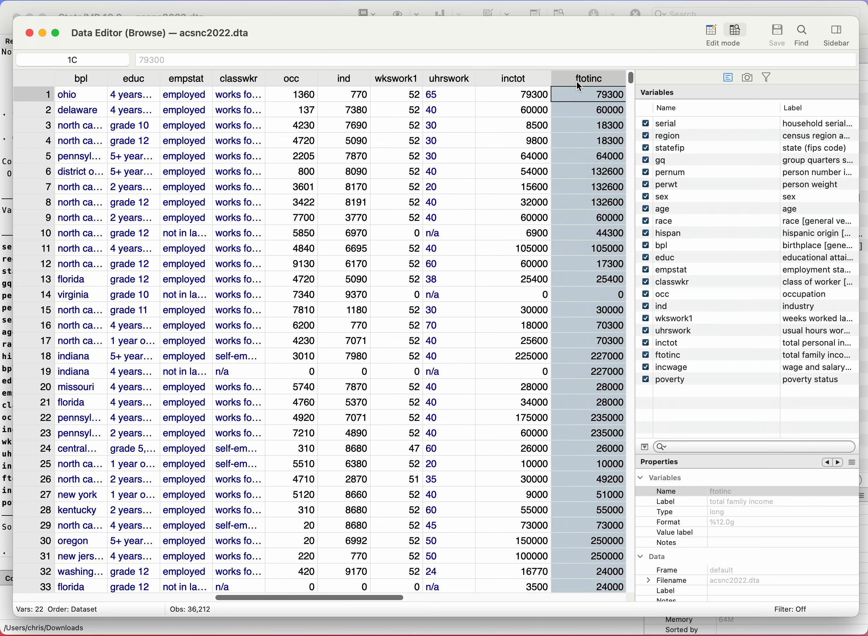
{"action": "left_click", "coordinate": [571, 158]}
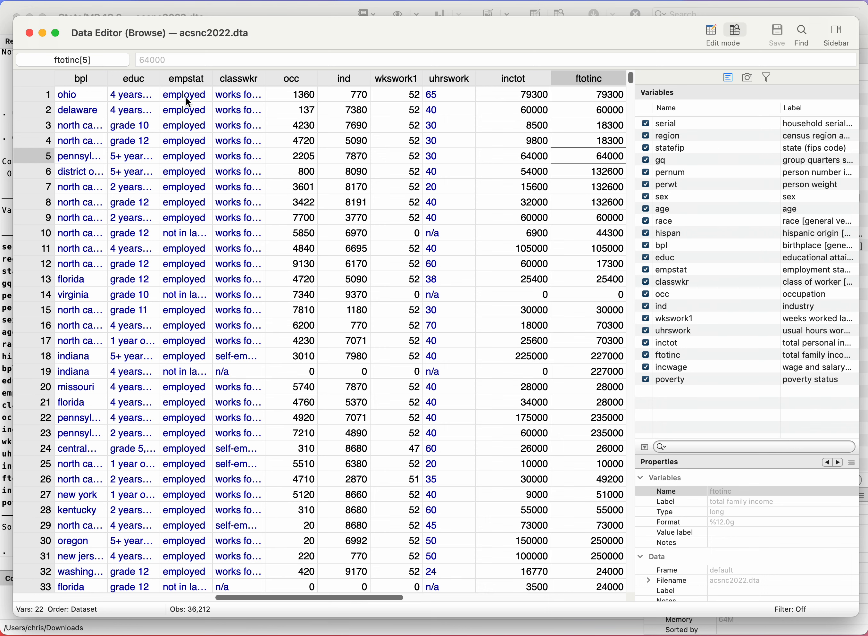
Step: Select the empstat column and widen the Label column of the variable list to show more of the labels
{"action": "scroll", "coordinate": [184, 98], "scroll_direction": "left", "scroll_amount": 3}
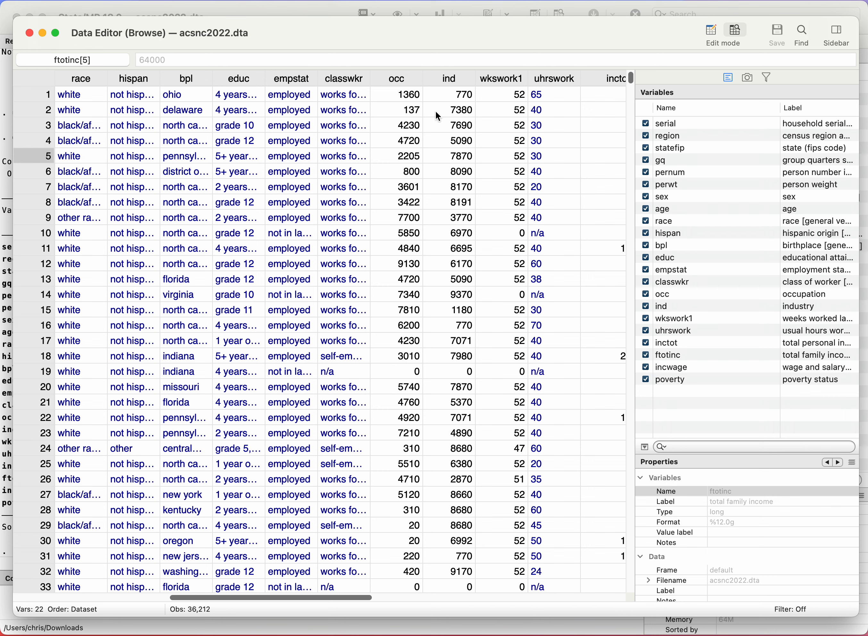
{"action": "left_click", "coordinate": [298, 79]}
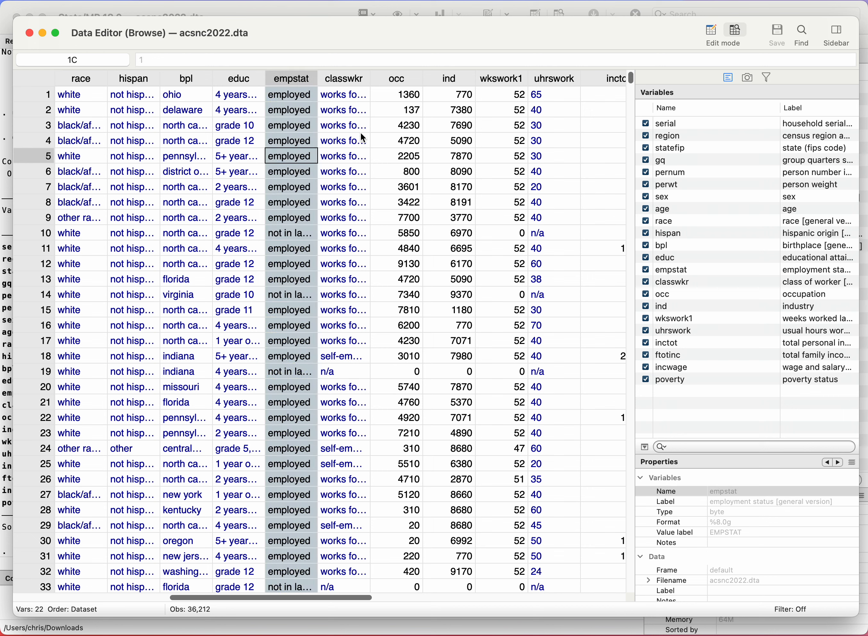
{"action": "left_click_drag", "start_coordinate": [782, 108], "coordinate": [717, 111]}
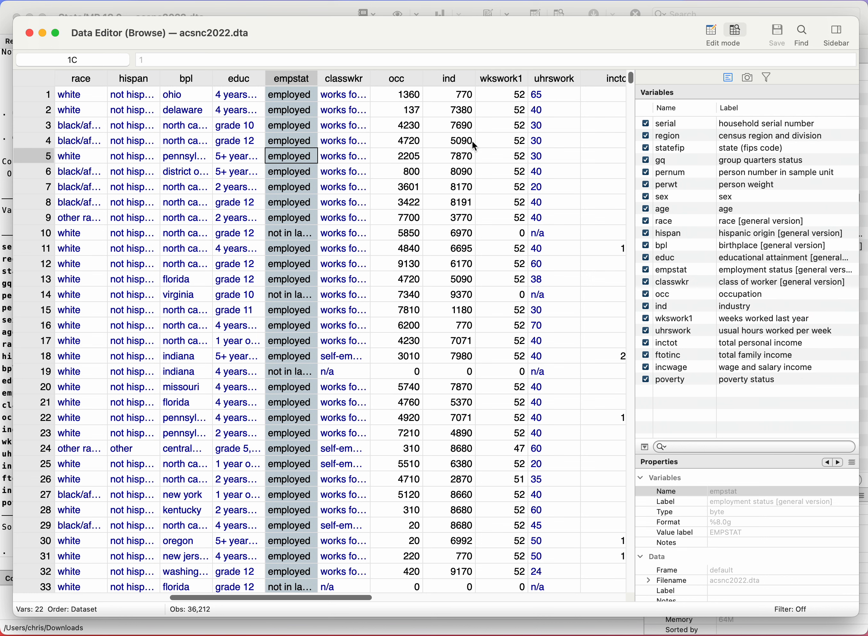
Step: Check the empstat values of observations 3 and 10, and widen the empstat column to show its full value labels
{"action": "left_click", "coordinate": [297, 130]}
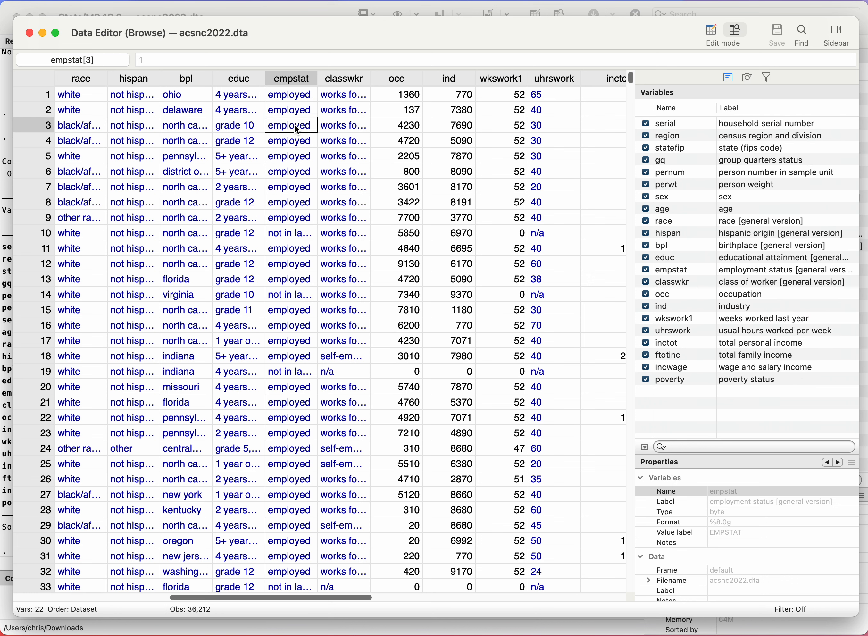
{"action": "left_click", "coordinate": [291, 234]}
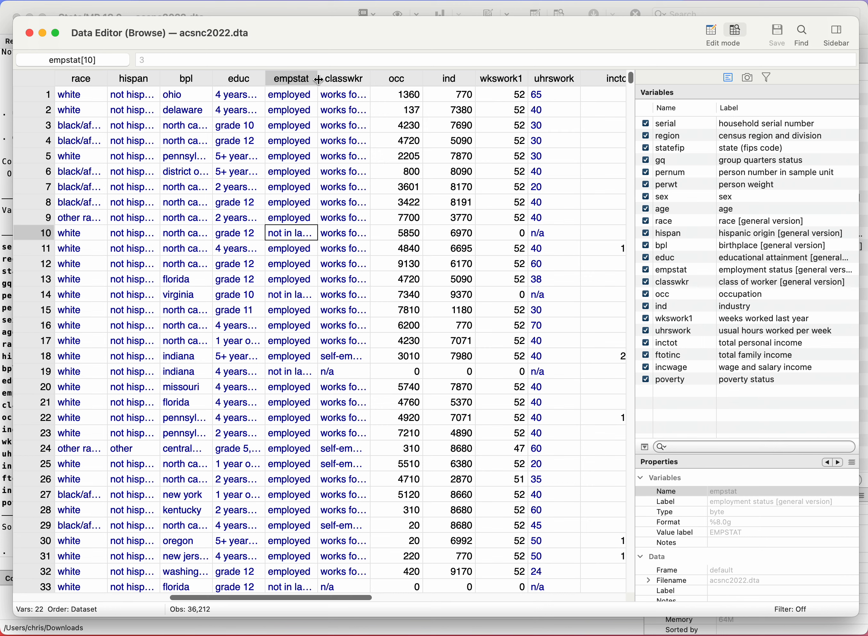
{"action": "left_click_drag", "start_coordinate": [317, 79], "coordinate": [362, 80]}
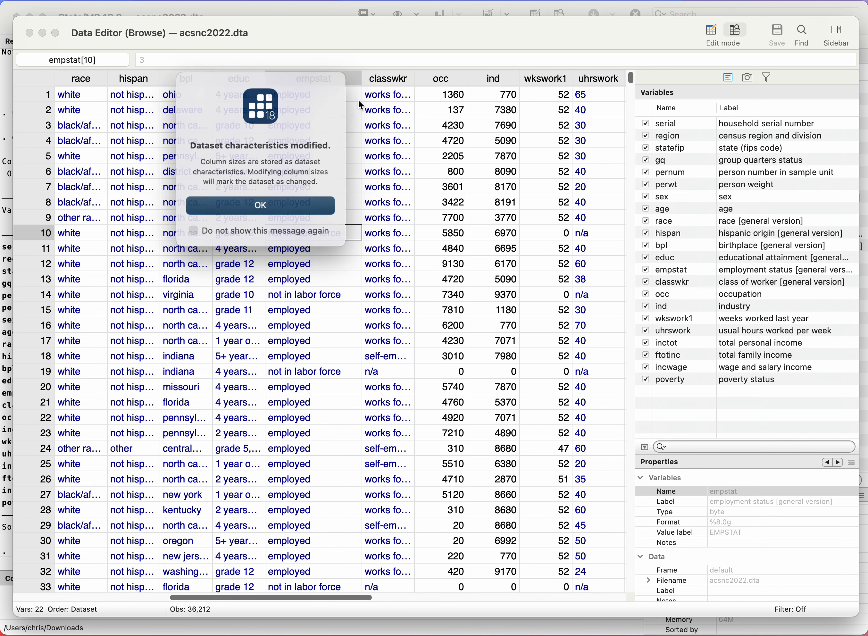
{"action": "left_click", "coordinate": [278, 203]}
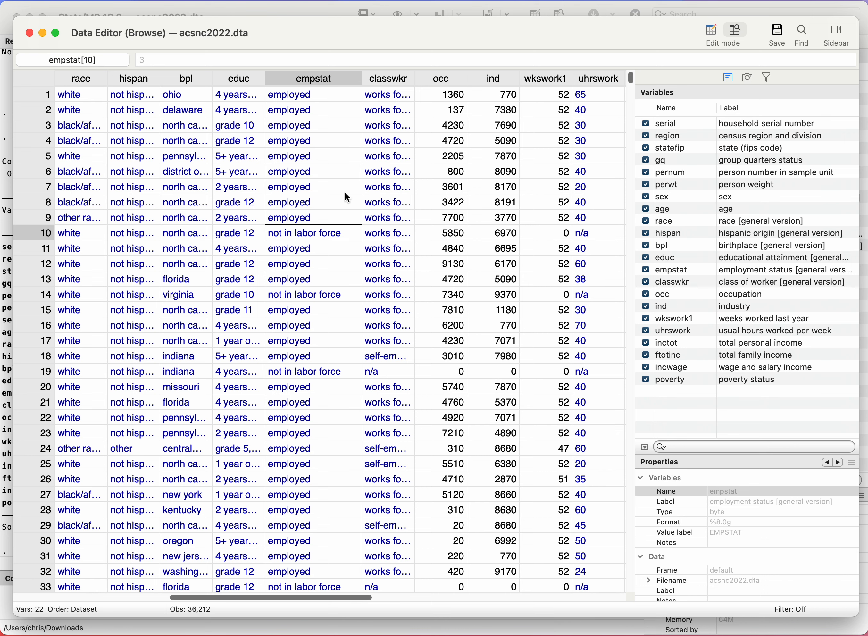
Step: Examine the numeric codes behind the employed, unemployed and not in labor force labels in the empstat column
{"action": "scroll", "coordinate": [345, 194], "scroll_direction": "down", "scroll_amount": 2}
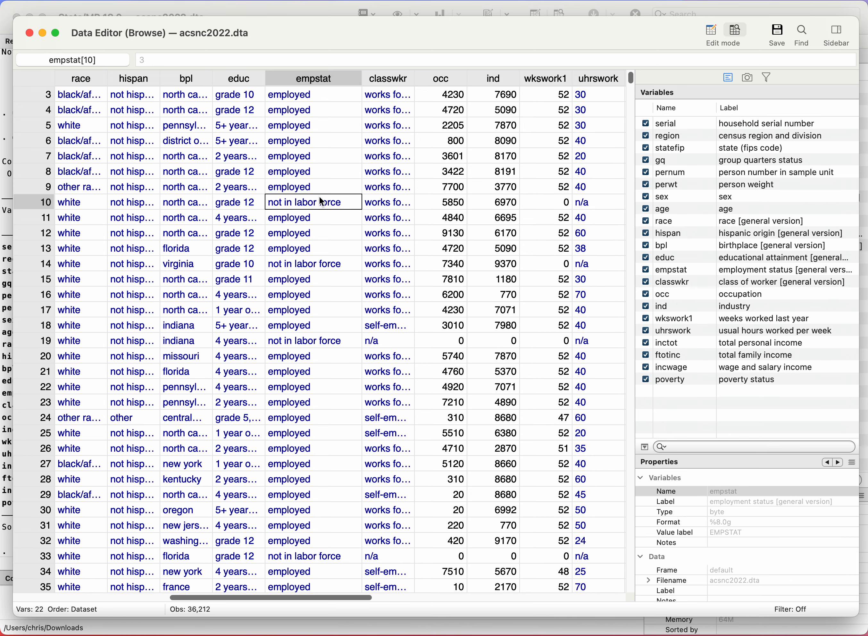
{"action": "scroll", "coordinate": [309, 231], "scroll_direction": "down", "scroll_amount": 5}
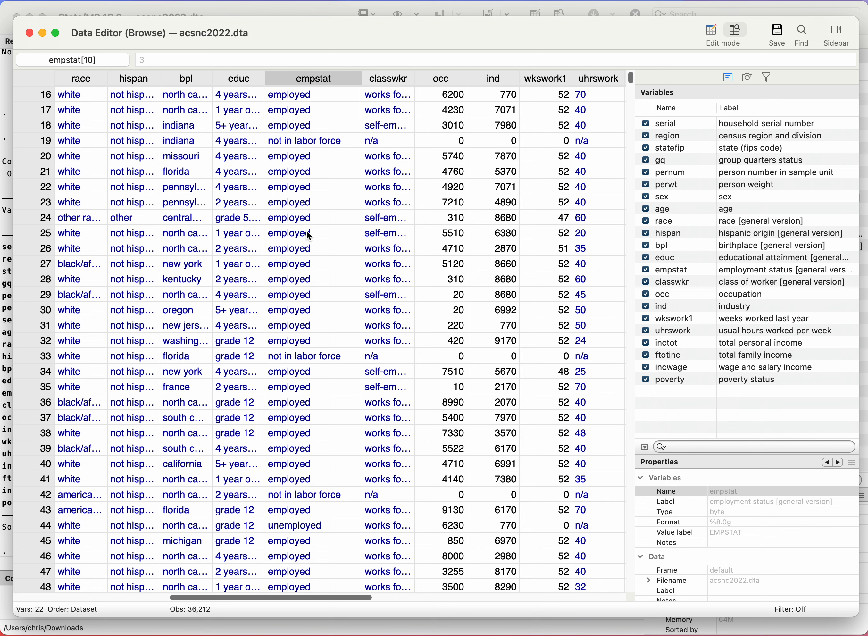
{"action": "left_click", "coordinate": [304, 527]}
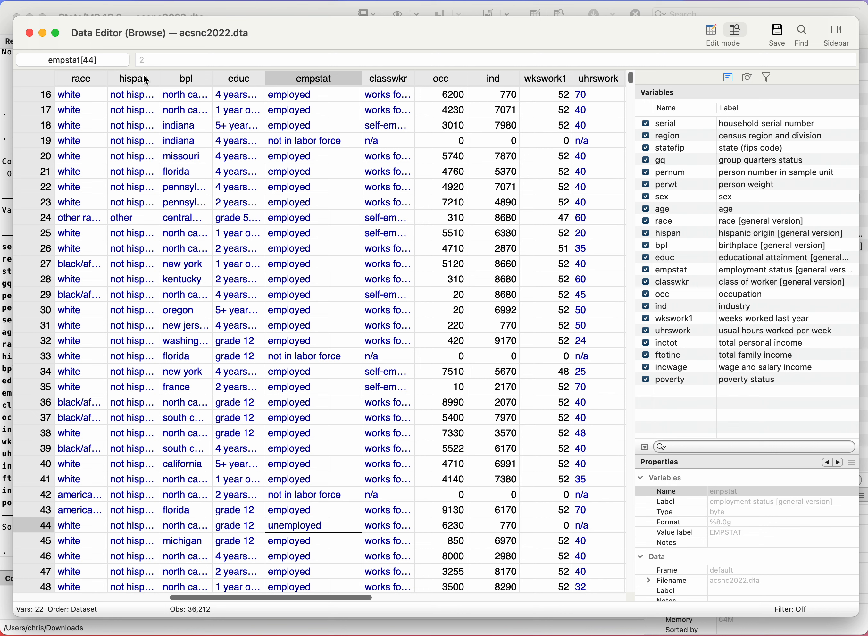
{"action": "left_click", "coordinate": [309, 159]}
{"action": "left_click", "coordinate": [303, 189]}
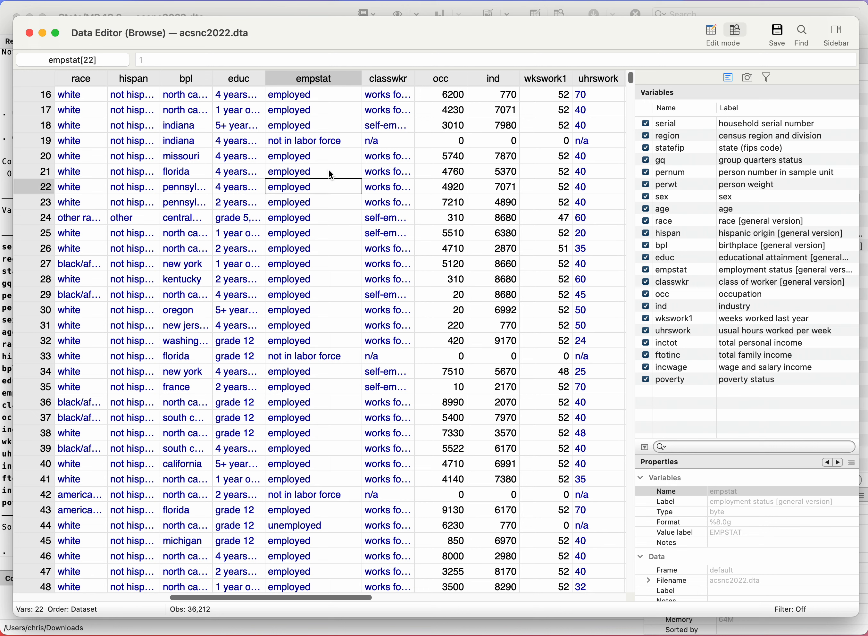
{"action": "left_click", "coordinate": [296, 530]}
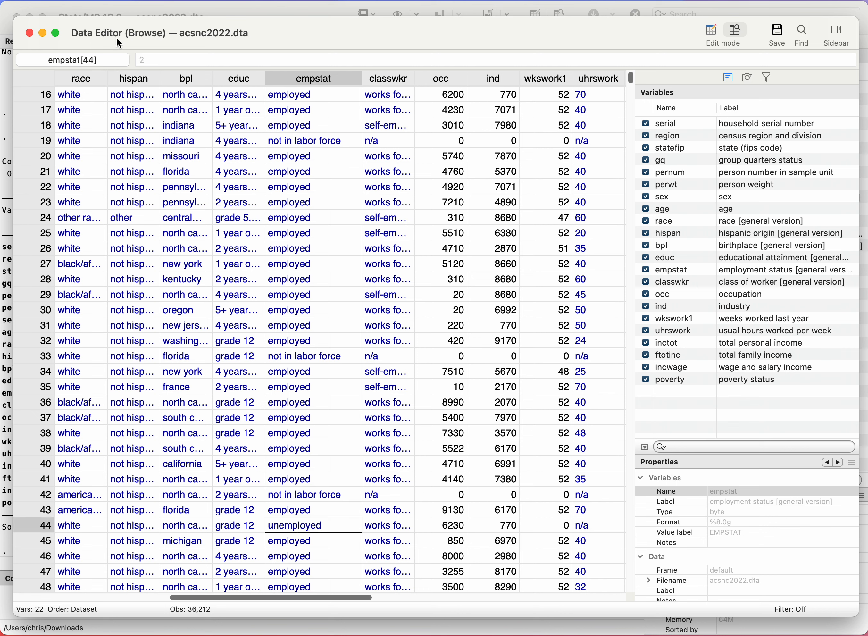
{"action": "left_click", "coordinate": [283, 143]}
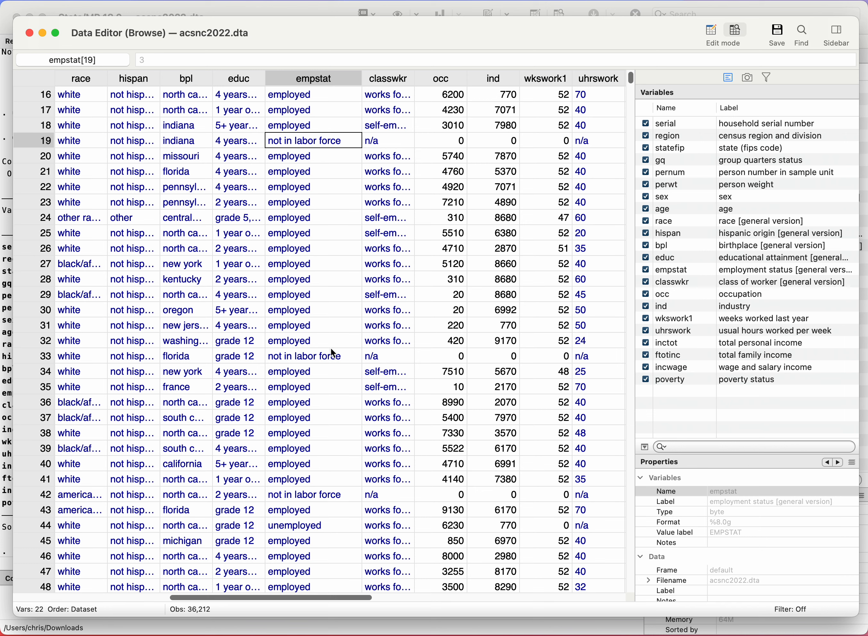
Step: Check the numeric codes behind male and female in the sex column, look over the remaining variables, and close the Data Editor
{"action": "scroll", "coordinate": [333, 350], "scroll_direction": "left", "scroll_amount": 5}
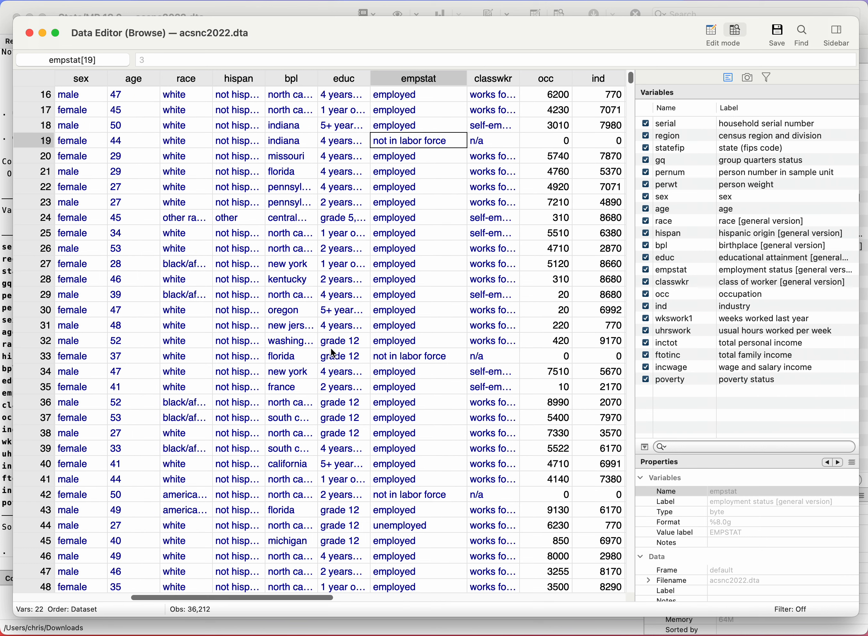
{"action": "left_click", "coordinate": [136, 102]}
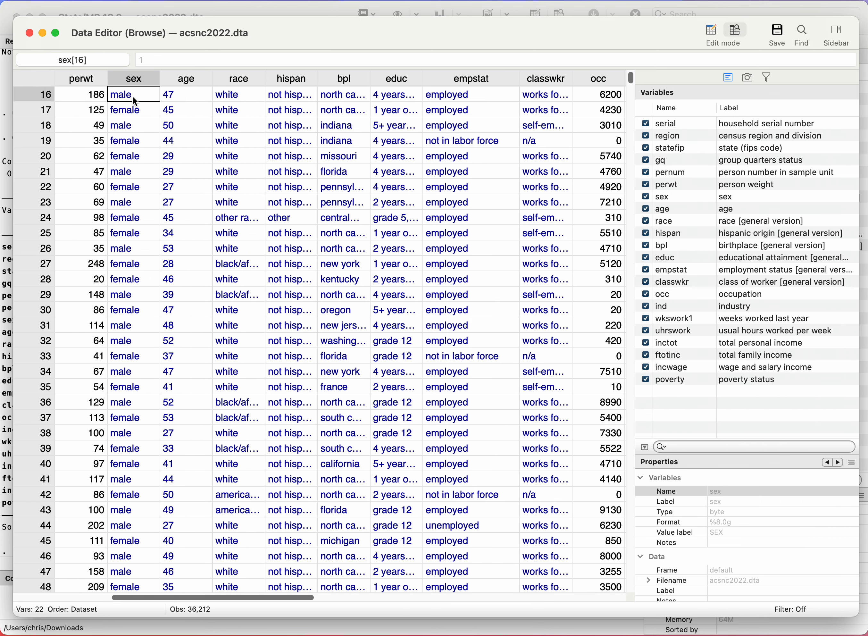
{"action": "left_click", "coordinate": [130, 109]}
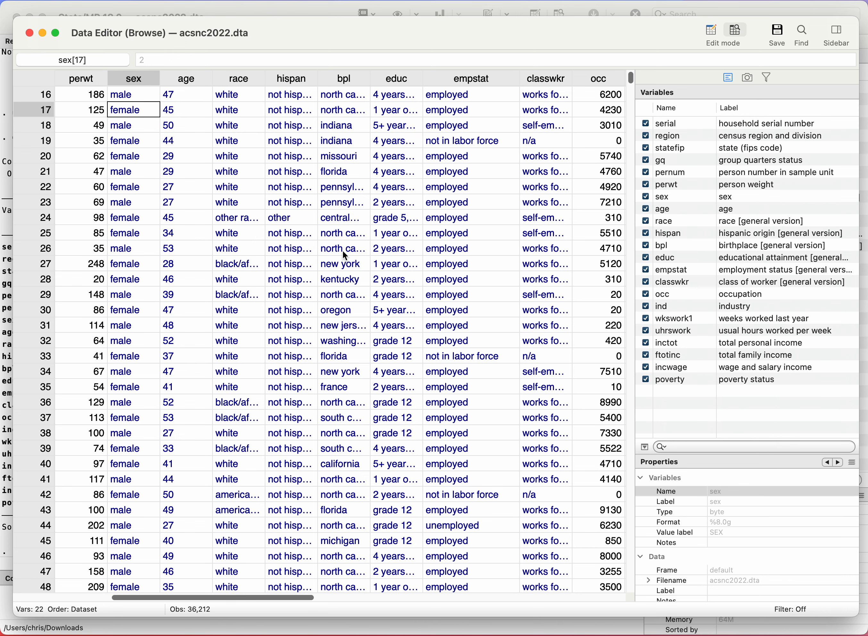
{"action": "scroll", "coordinate": [342, 250], "scroll_direction": "right", "scroll_amount": 10}
{"action": "scroll", "coordinate": [345, 254], "scroll_direction": "left", "scroll_amount": 15}
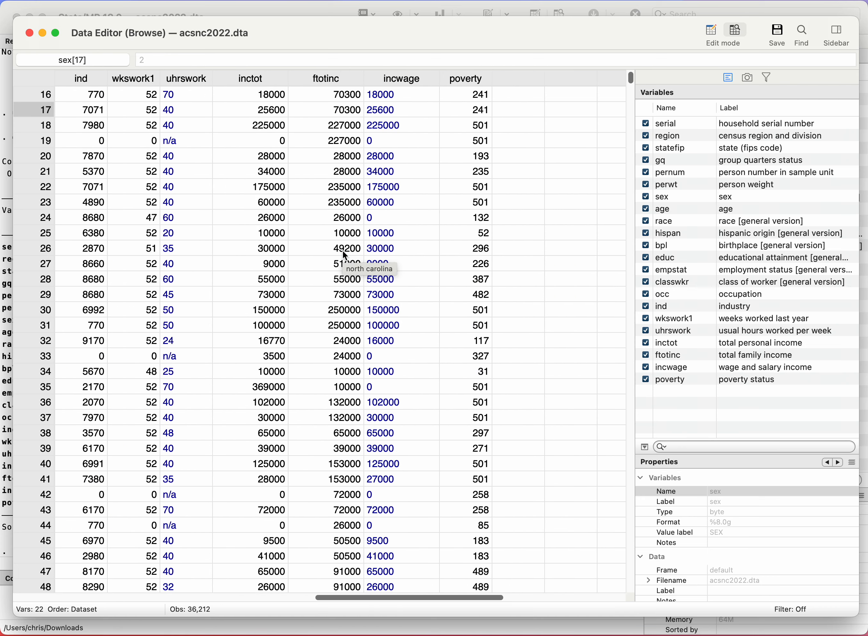
{"action": "scroll", "coordinate": [346, 256], "scroll_direction": "left", "scroll_amount": 3}
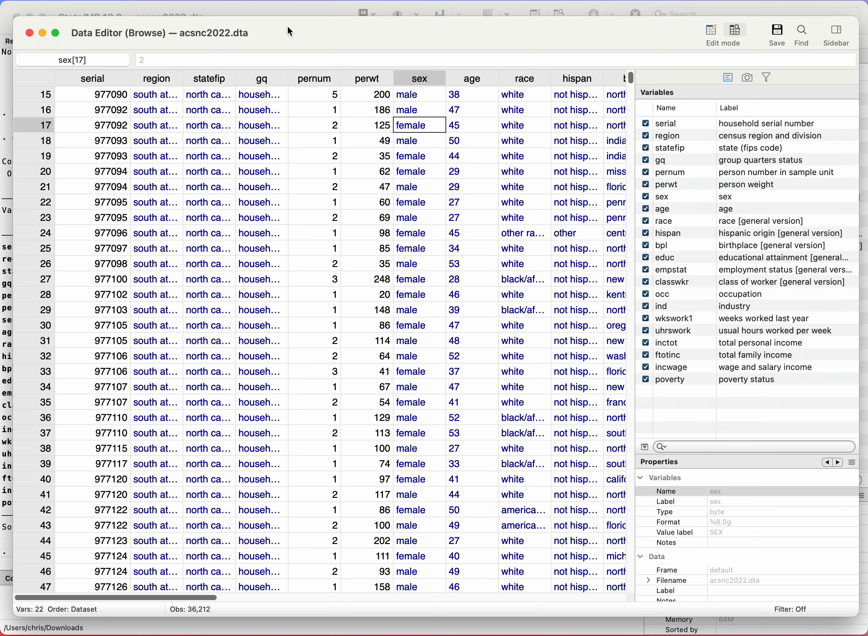
{"action": "left_click", "coordinate": [30, 33]}
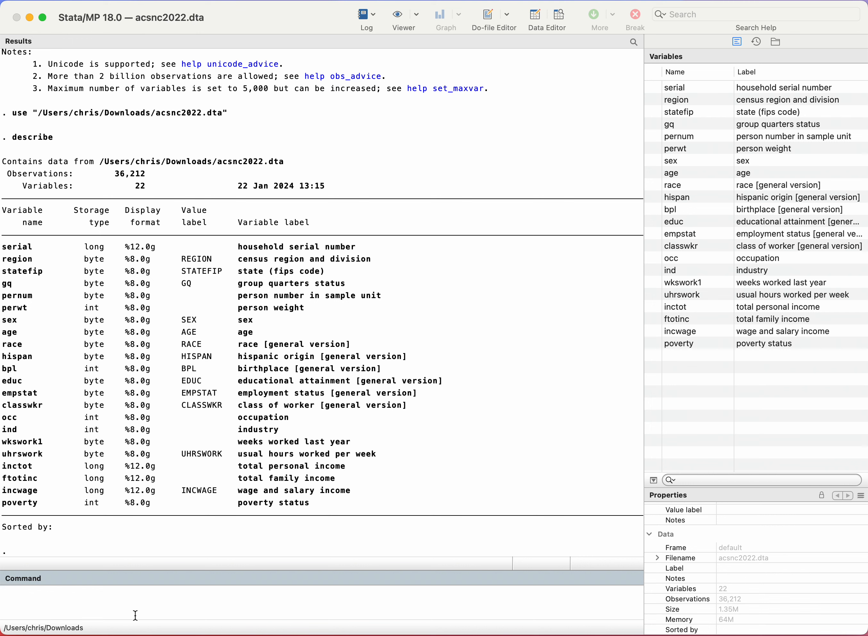
Step: Tabulate the frequencies of the employment status variable with the command tab empstat
{"action": "type", "text": "tab"}
{"action": "type", "text": "empstat"}
{"action": "key", "text": "Return"}
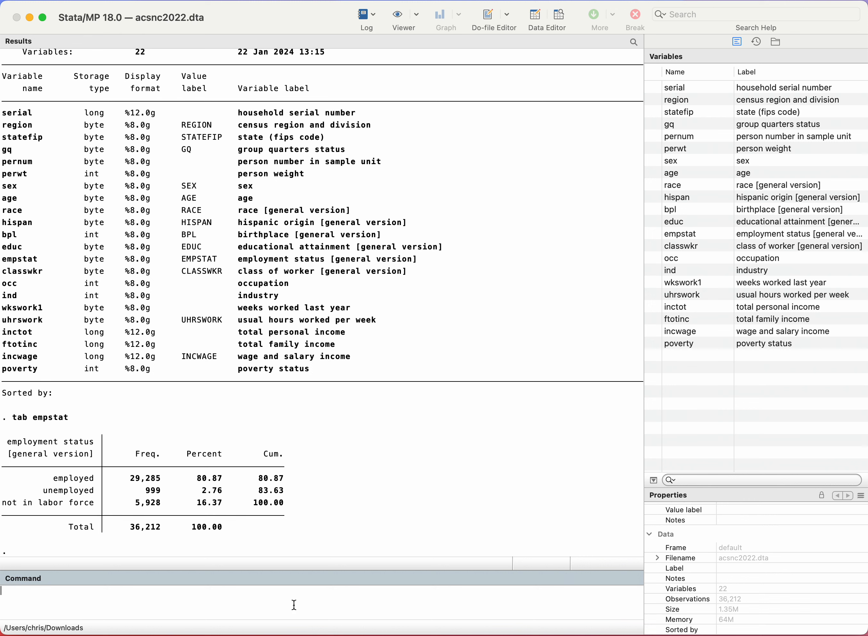
Step: Get summary statistics for wage and salary income with the command summarize incwage
{"action": "type", "text": "summarize incwage"}
{"action": "key", "text": "Return"}
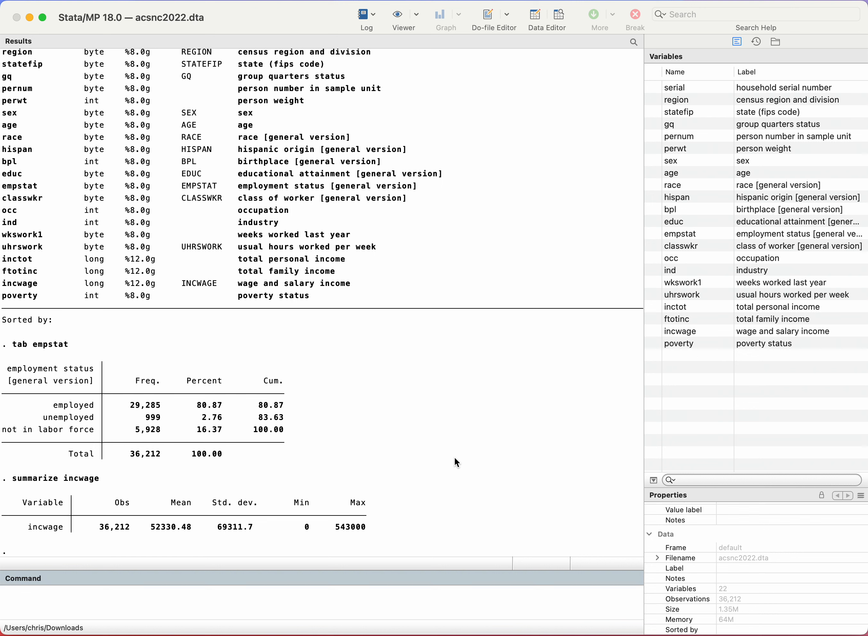
Step: Open the help for the summarize command and look through its options, descriptions and examples
{"action": "type", "text": "help summarize"}
{"action": "key", "text": "Return"}
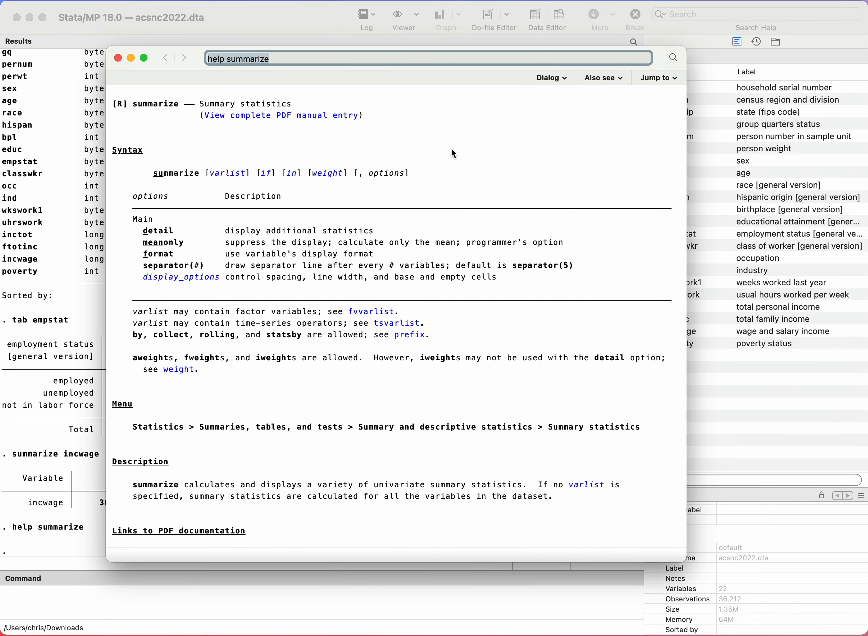
{"action": "scroll", "coordinate": [534, 283], "scroll_direction": "down", "scroll_amount": 10}
{"action": "scroll", "coordinate": [535, 286], "scroll_direction": "up", "scroll_amount": 10}
{"action": "scroll", "coordinate": [470, 379], "scroll_direction": "down", "scroll_amount": 5}
{"action": "scroll", "coordinate": [467, 373], "scroll_direction": "down", "scroll_amount": 15}
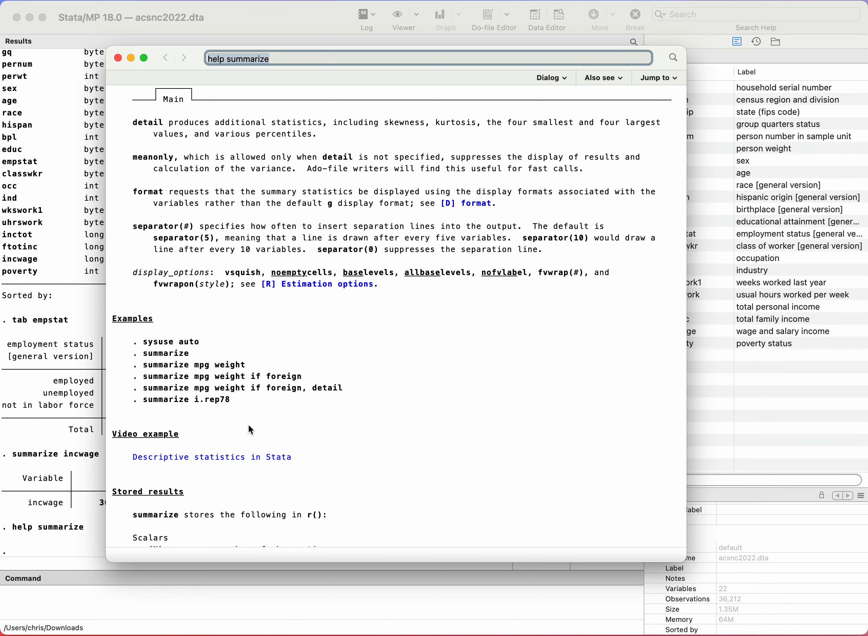
{"action": "scroll", "coordinate": [248, 426], "scroll_direction": "up", "scroll_amount": 2}
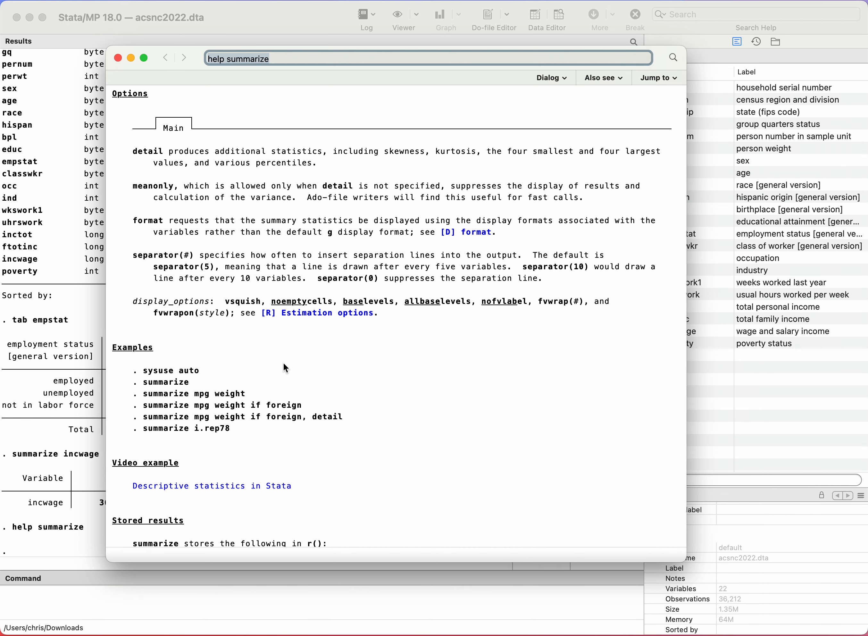
{"action": "scroll", "coordinate": [287, 368], "scroll_direction": "up", "scroll_amount": 10}
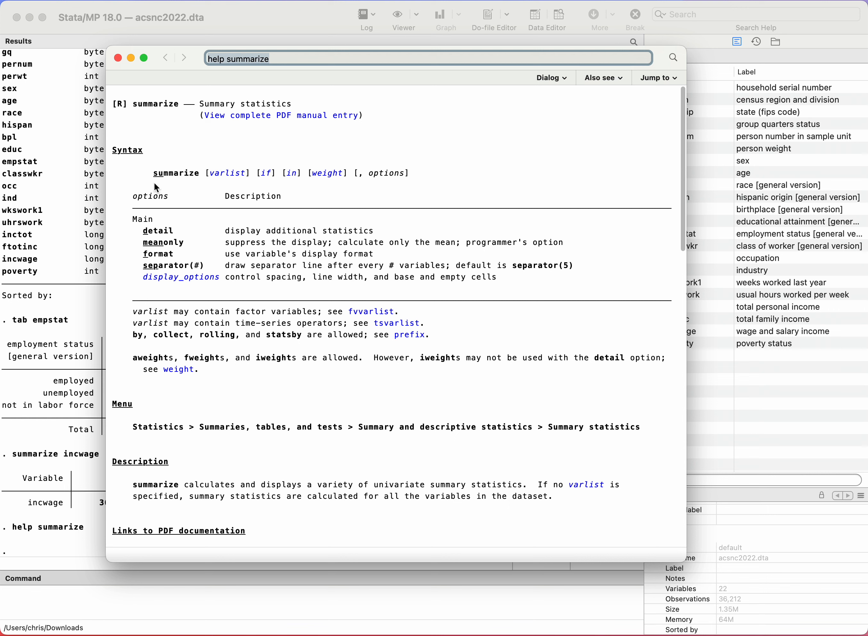
Step: Examine the summarize syntax line from the command name through its options, and close the help viewer
{"action": "left_click_drag", "start_coordinate": [150, 173], "coordinate": [198, 176]}
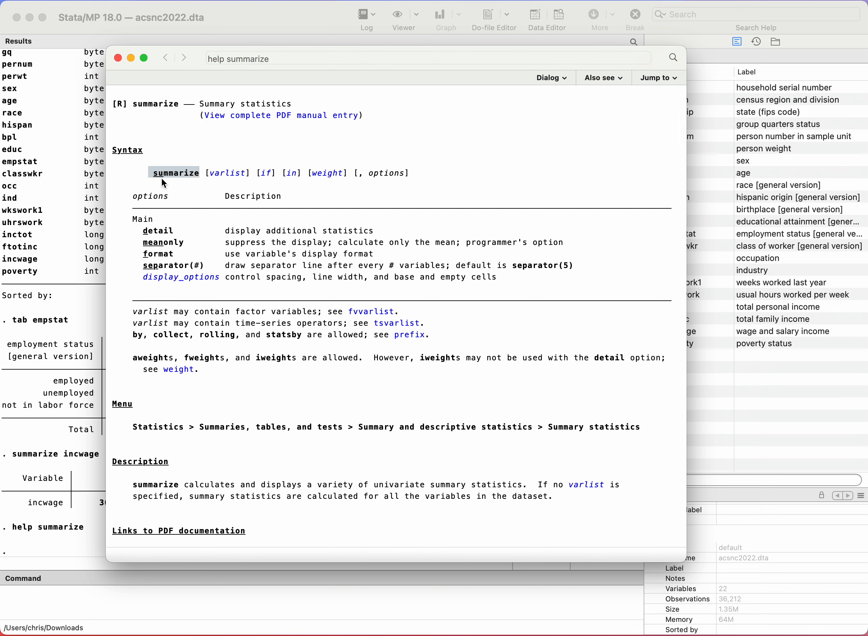
{"action": "left_click", "coordinate": [144, 176]}
{"action": "left_click_drag", "start_coordinate": [169, 177], "coordinate": [373, 181]}
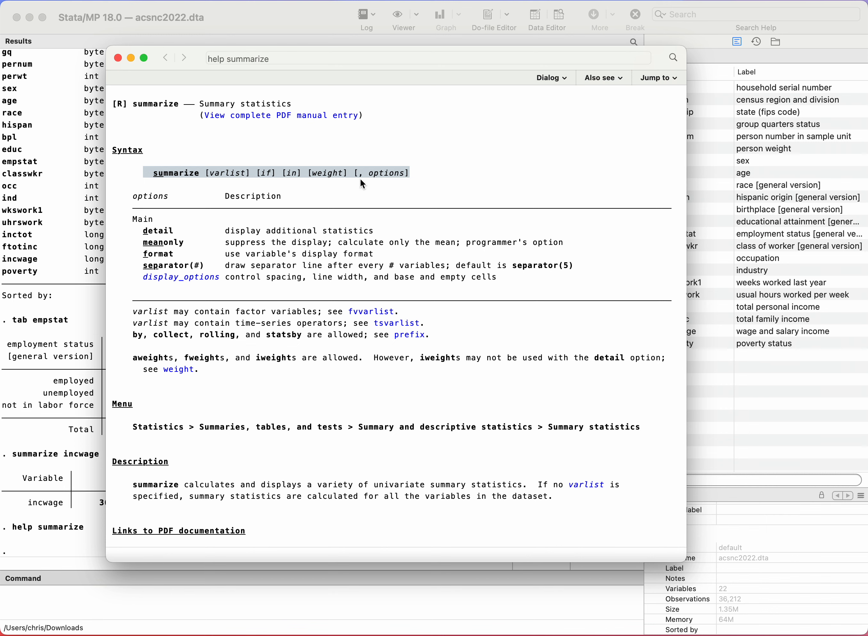
{"action": "left_click", "coordinate": [118, 58]}
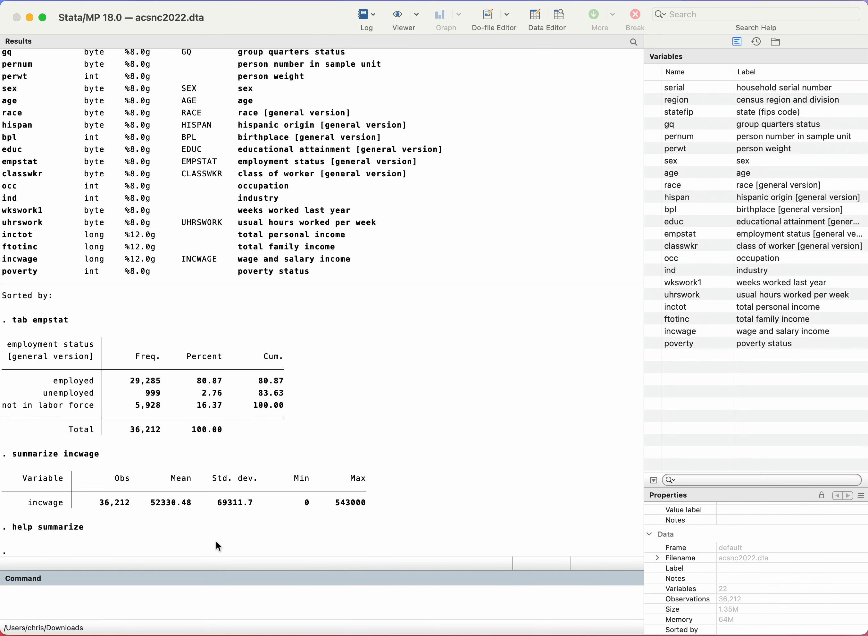
Step: Produce detailed summary statistics for wage income with the command sum incwage, detail
{"action": "type", "text": "sum incwage, detail"}
{"action": "key", "text": "Return"}
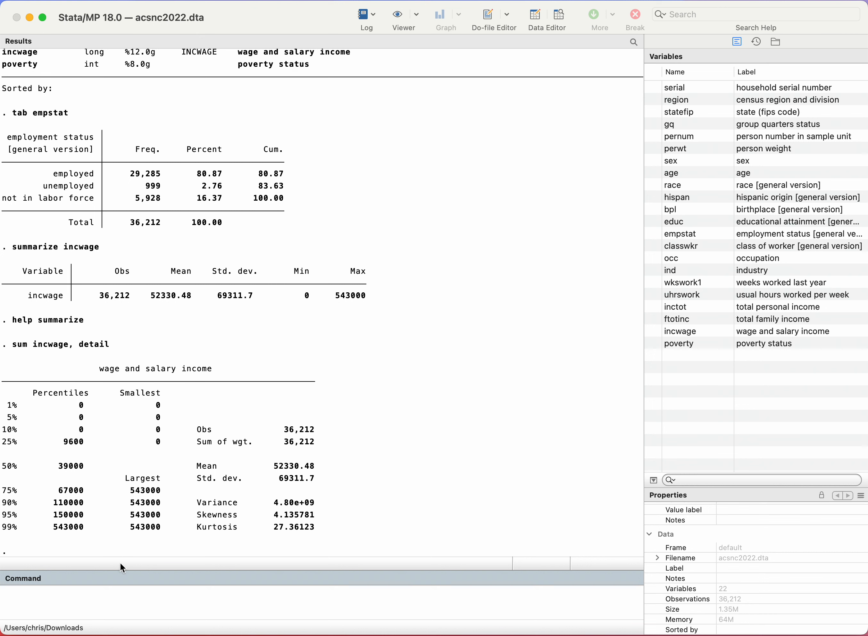
Step: Produce detailed summary statistics for positive wage incomes only with the command sum incwage if incwage>0, detail
{"action": "type", "text": "sum incwage"}
{"action": "type", "text": "if incwage>0"}
{"action": "double_click", "coordinate": [43, 593]}
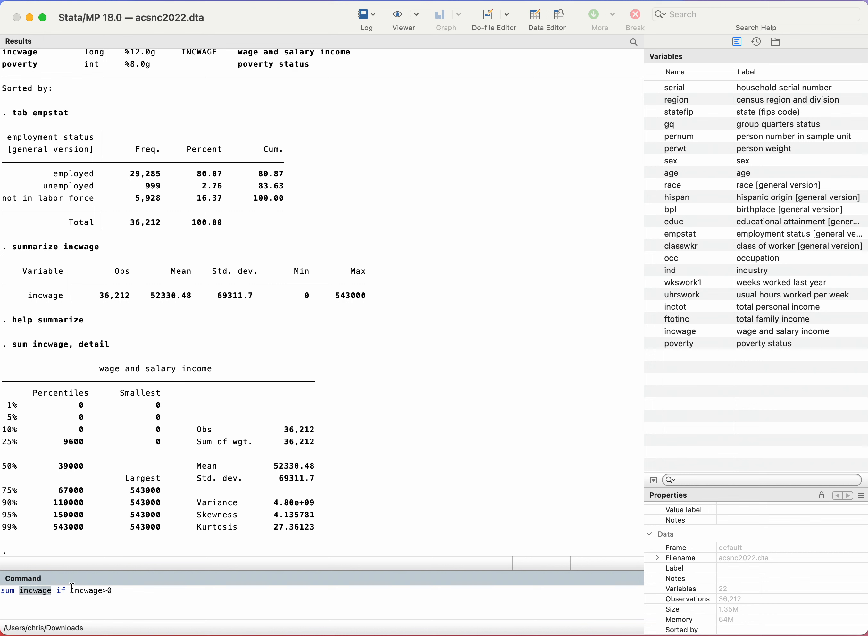
{"action": "left_click_drag", "start_coordinate": [70, 592], "coordinate": [129, 593]}
{"action": "left_click", "coordinate": [146, 607]}
{"action": "left_click_drag", "start_coordinate": [72, 590], "coordinate": [120, 592]}
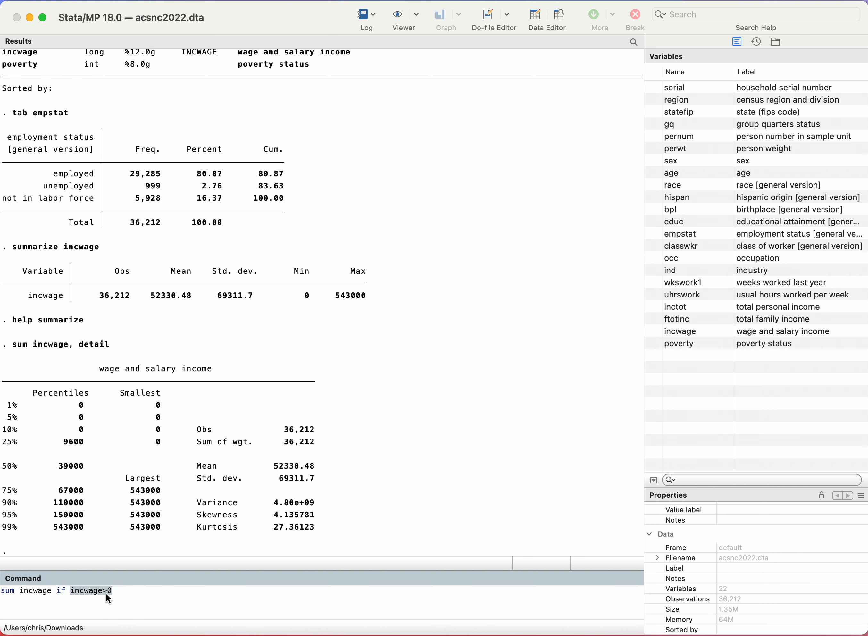
{"action": "left_click", "coordinate": [149, 598]}
{"action": "type", "text": ", detail"}
{"action": "key", "text": "Return"}
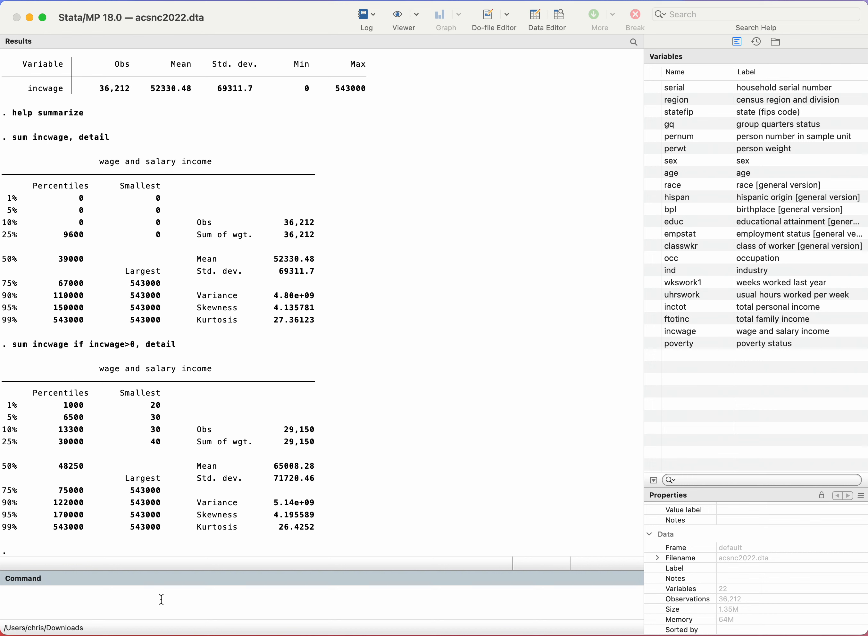
Step: Generate a weekly earnings variable with the command gen earnweek = incwage/wkswork1, and point out the divisor in the output
{"action": "type", "text": "gen earnweek"}
{"action": "type", "text": "= incwage/"}
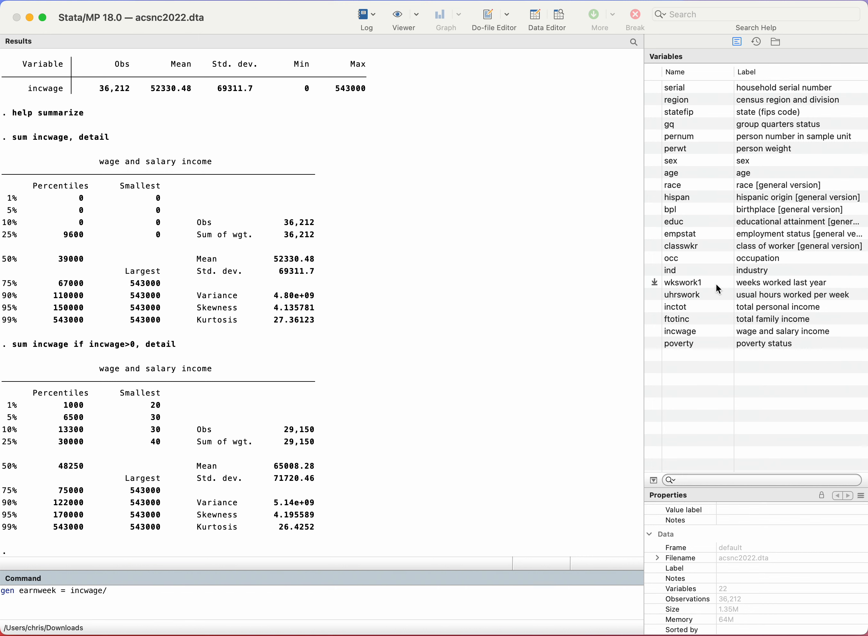
{"action": "left_click", "coordinate": [654, 282]}
{"action": "left_click", "coordinate": [171, 597]}
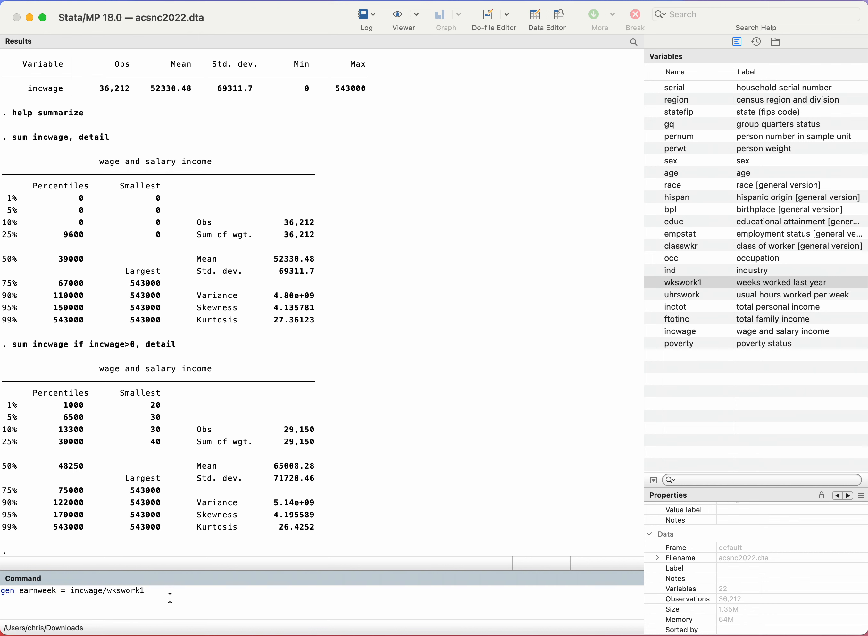
{"action": "key", "text": "Return"}
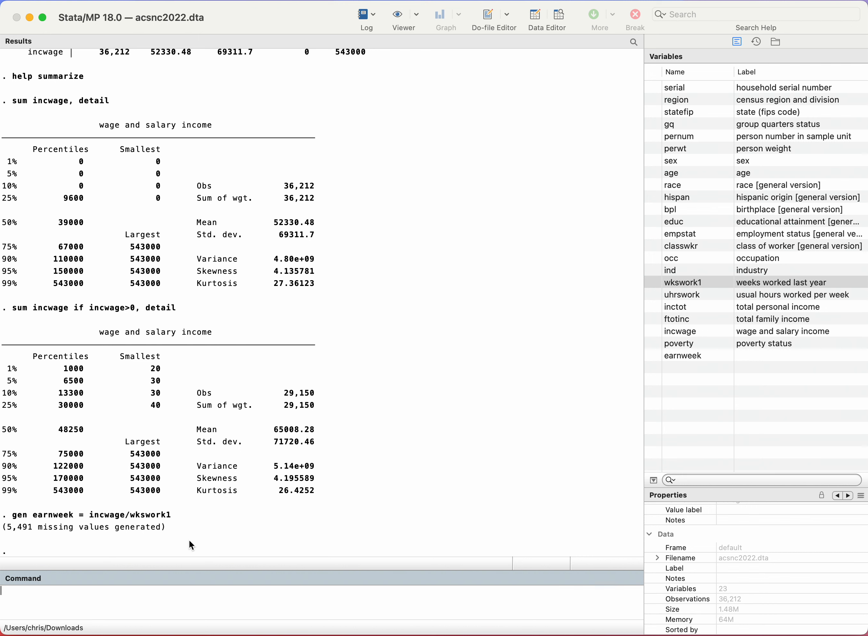
{"action": "left_click", "coordinate": [133, 521]}
{"action": "double_click", "coordinate": [133, 521]}
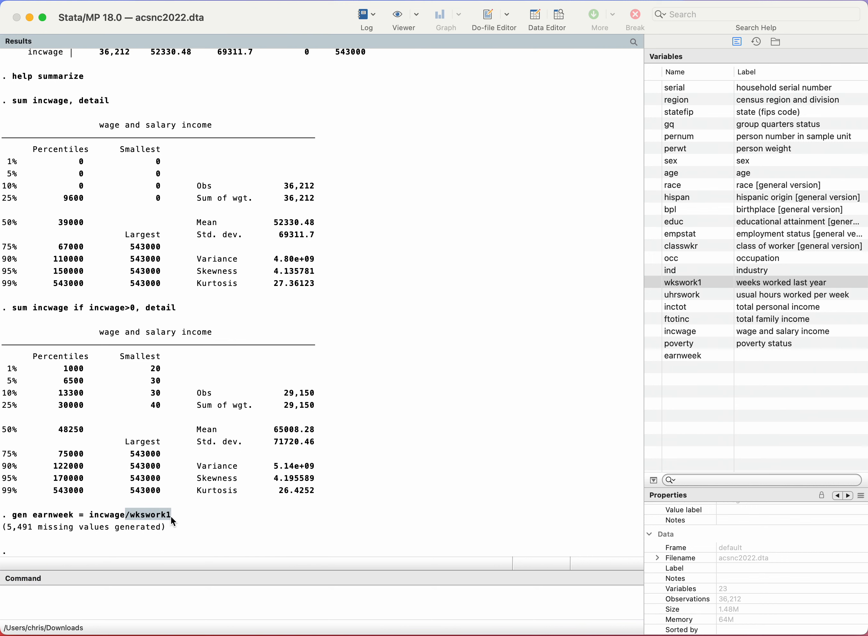
{"action": "left_click", "coordinate": [266, 527]}
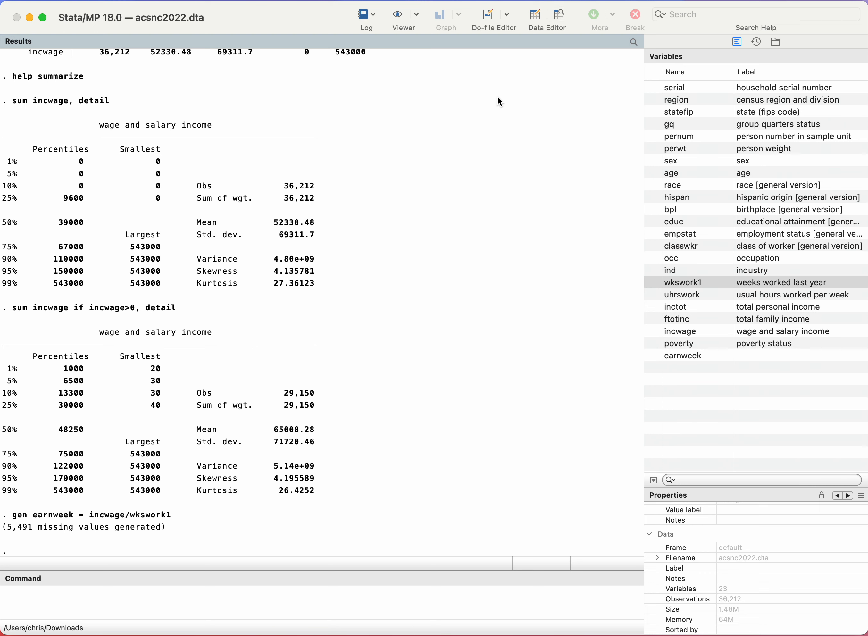
Step: Browse the dataset in the Data Editor and bring the wkswork1 through earnweek columns into view
{"action": "left_click", "coordinate": [562, 17]}
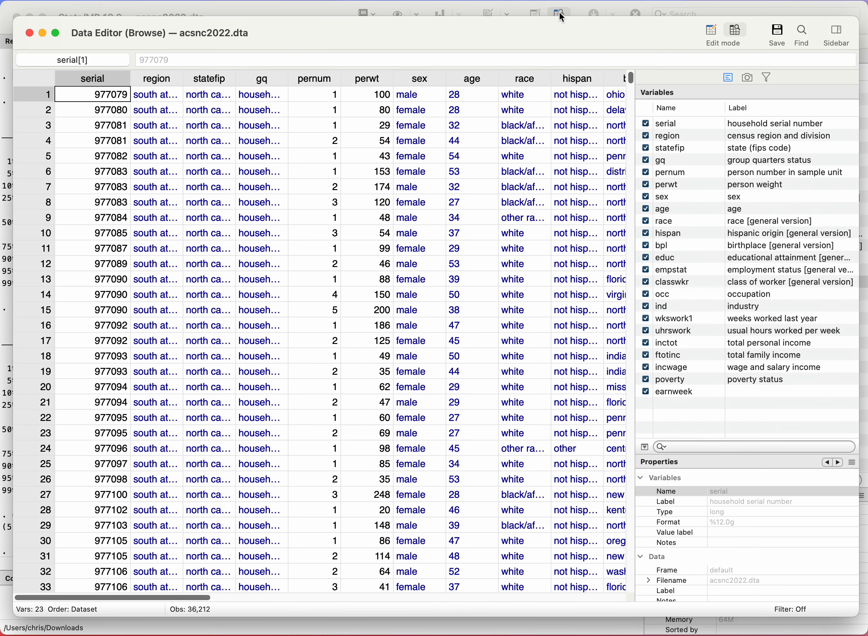
{"action": "scroll", "coordinate": [358, 300], "scroll_direction": "right", "scroll_amount": 10}
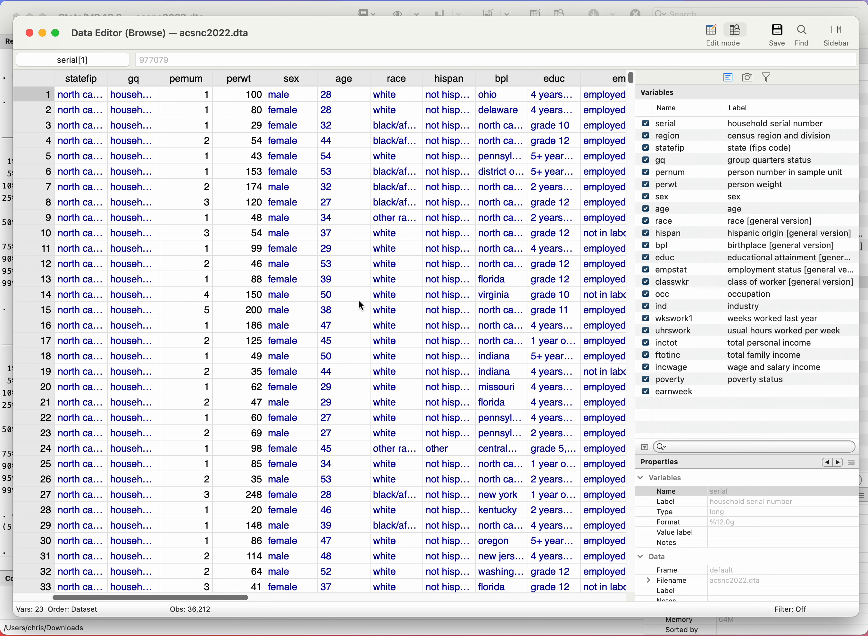
{"action": "scroll", "coordinate": [358, 300], "scroll_direction": "right", "scroll_amount": 2}
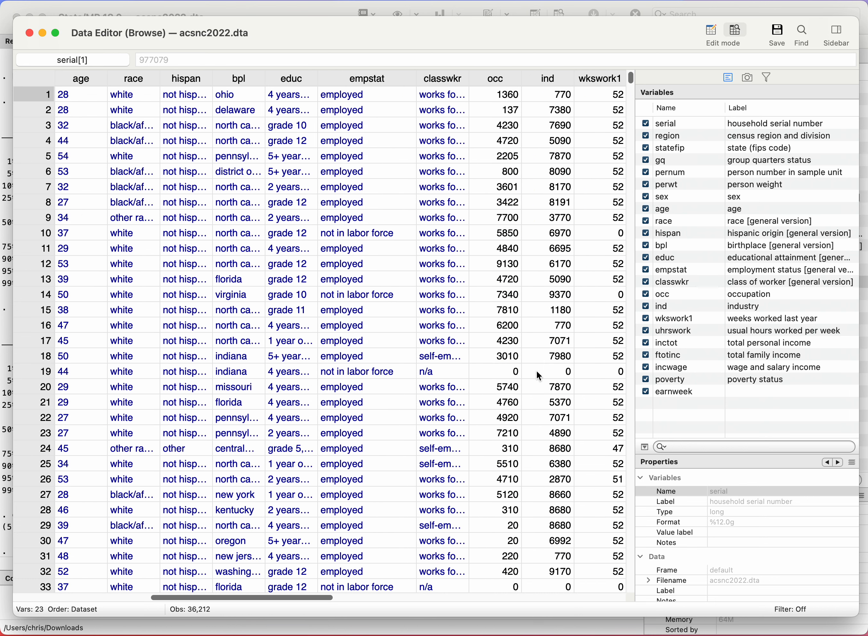
{"action": "scroll", "coordinate": [520, 363], "scroll_direction": "right", "scroll_amount": 10}
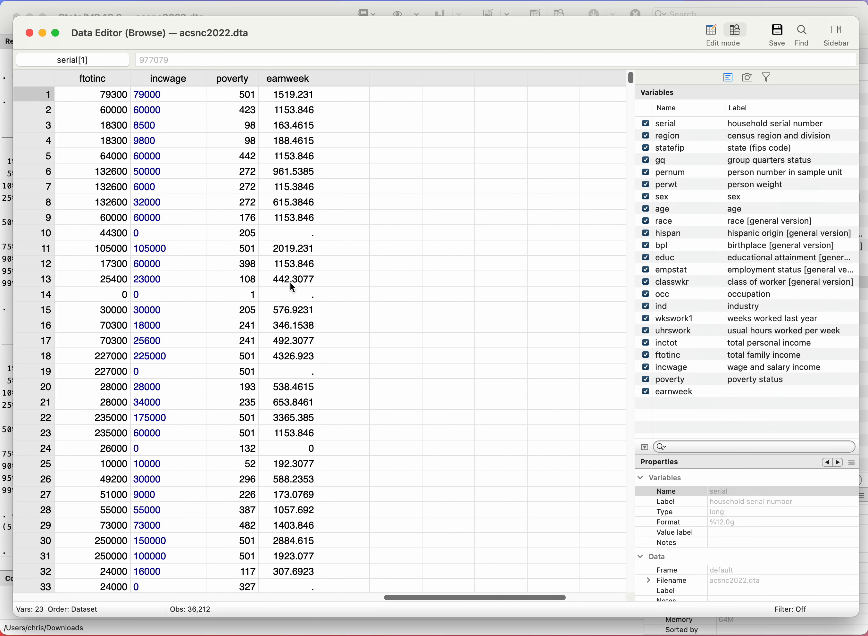
{"action": "scroll", "coordinate": [192, 251], "scroll_direction": "left", "scroll_amount": 3}
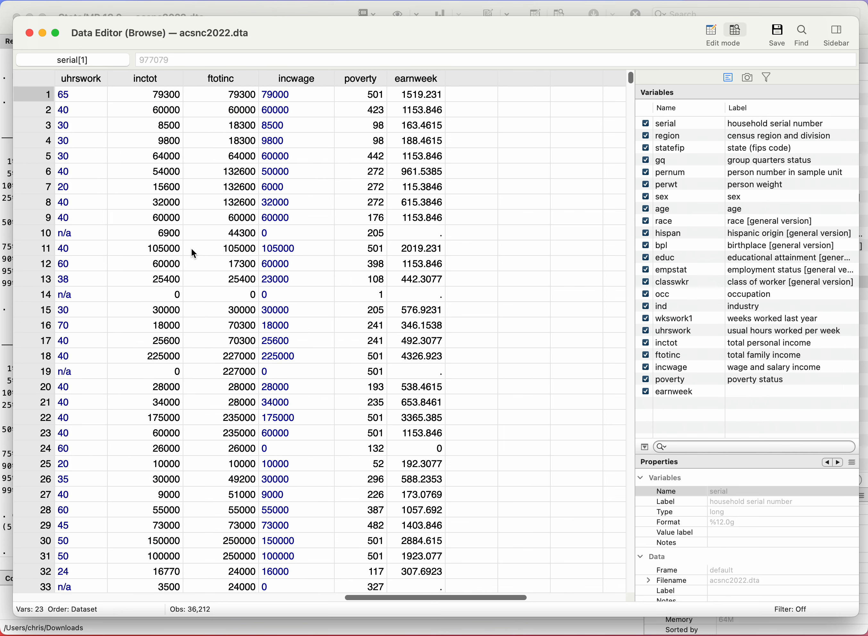
{"action": "scroll", "coordinate": [191, 248], "scroll_direction": "left", "scroll_amount": 2}
Step: Compare the wkswork1 and earnweek values of observations 10, 14 and 19, check further rows, and close the Data Editor
{"action": "left_click", "coordinate": [92, 231]}
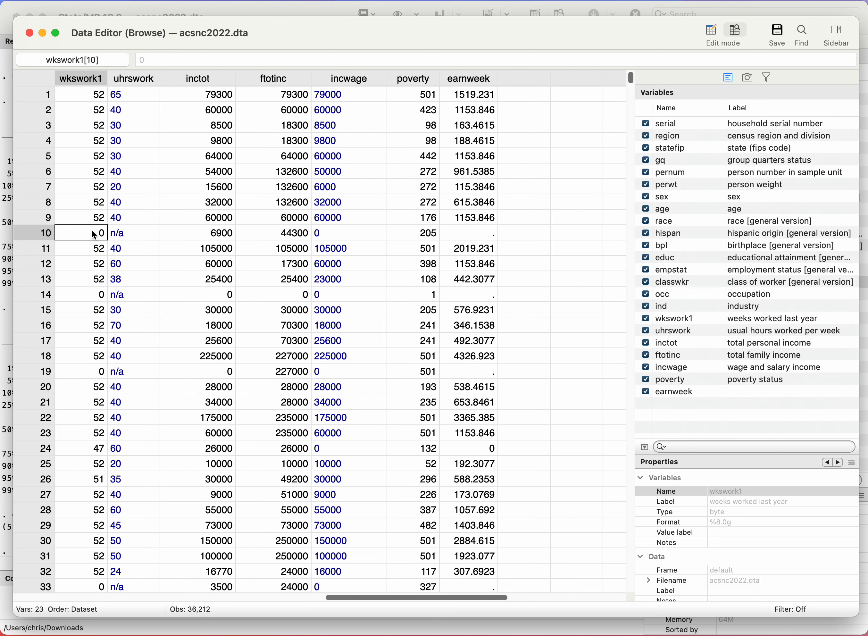
{"action": "left_click", "coordinate": [90, 295]}
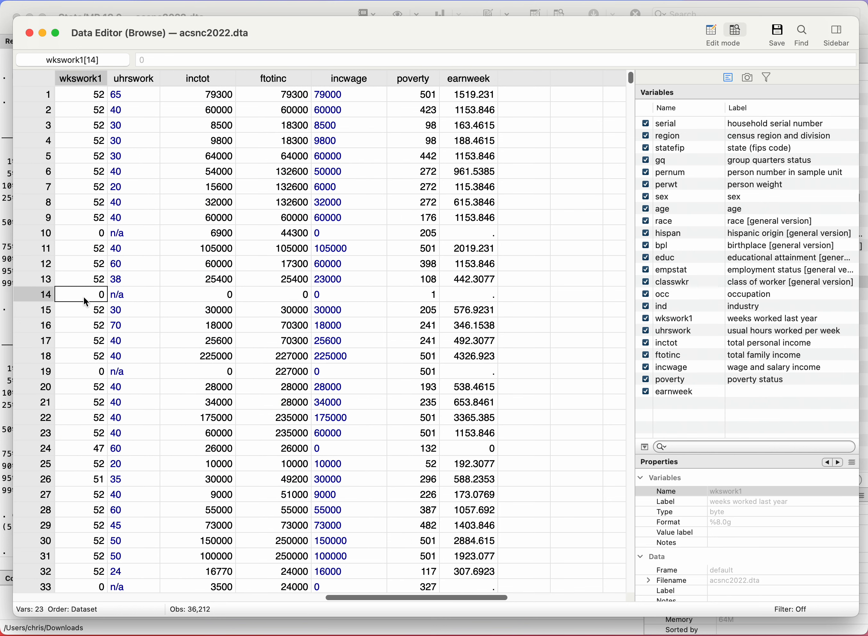
{"action": "left_click", "coordinate": [74, 376]}
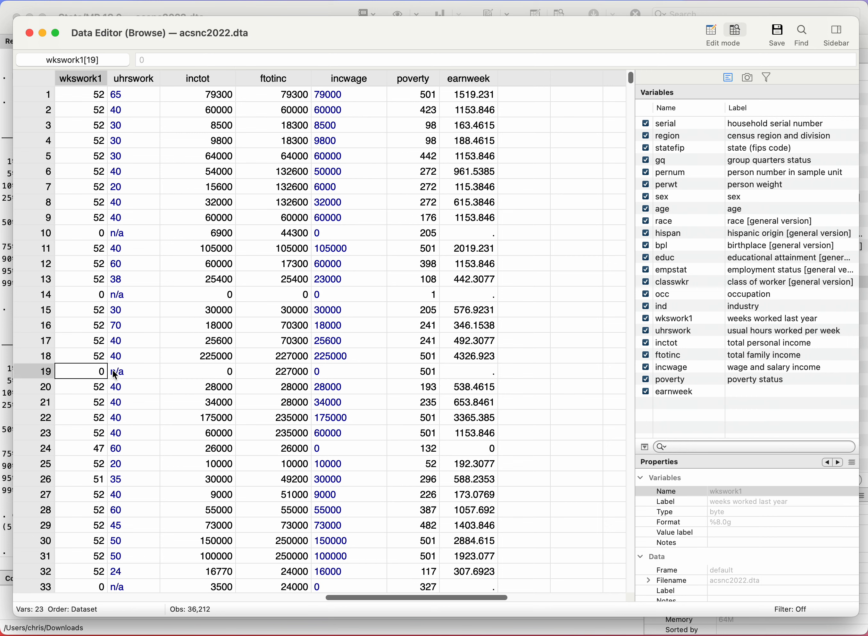
{"action": "left_click", "coordinate": [480, 229]}
{"action": "left_click", "coordinate": [476, 292]}
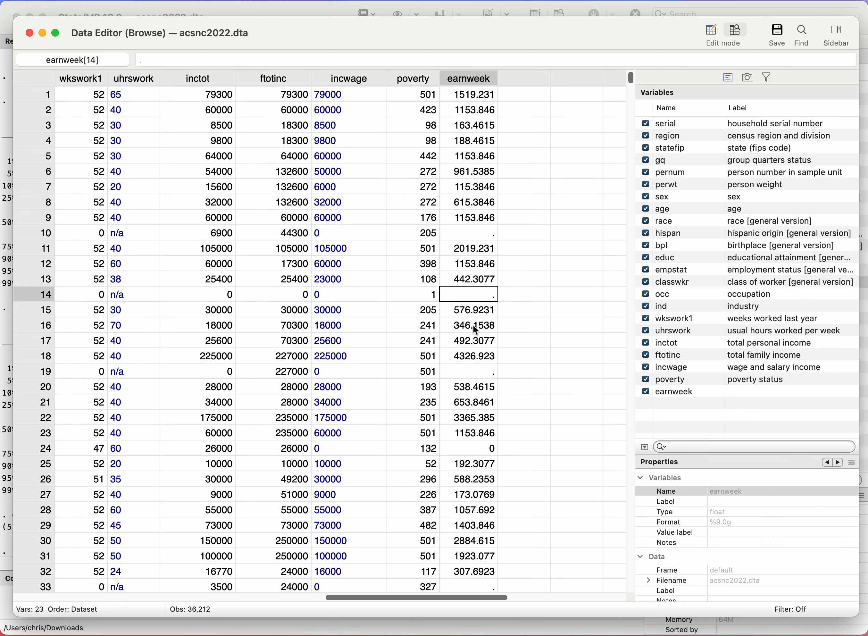
{"action": "left_click", "coordinate": [475, 373]}
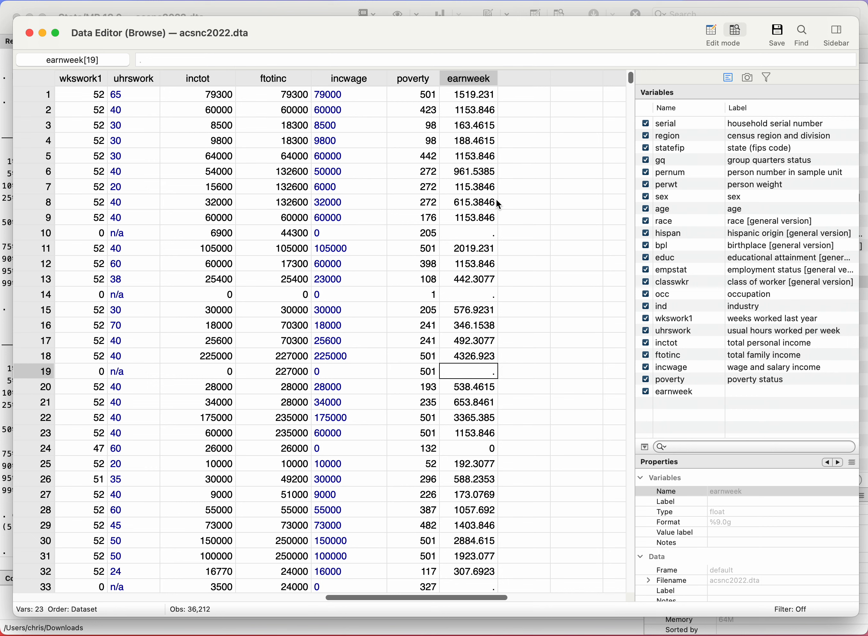
{"action": "scroll", "coordinate": [513, 345], "scroll_direction": "down", "scroll_amount": 4}
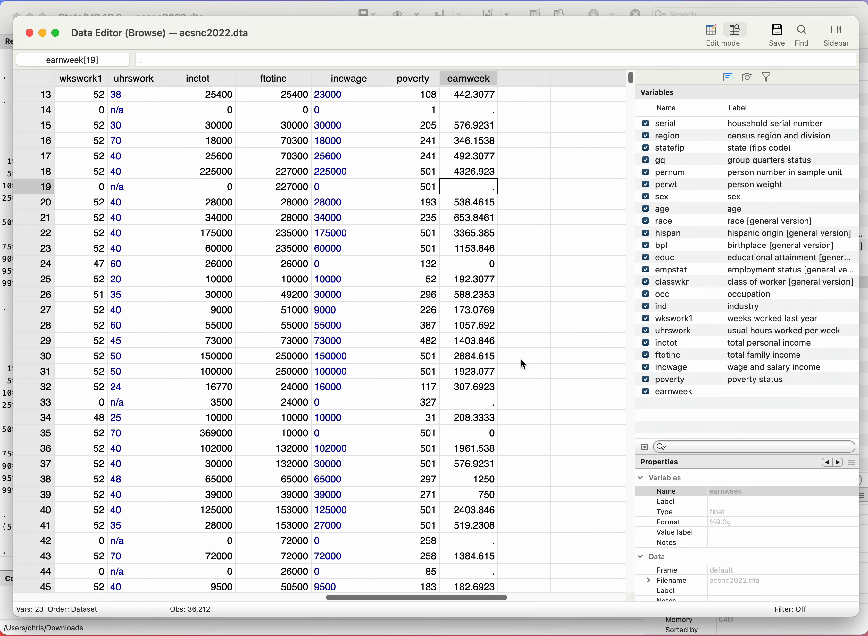
{"action": "left_click", "coordinate": [29, 32]}
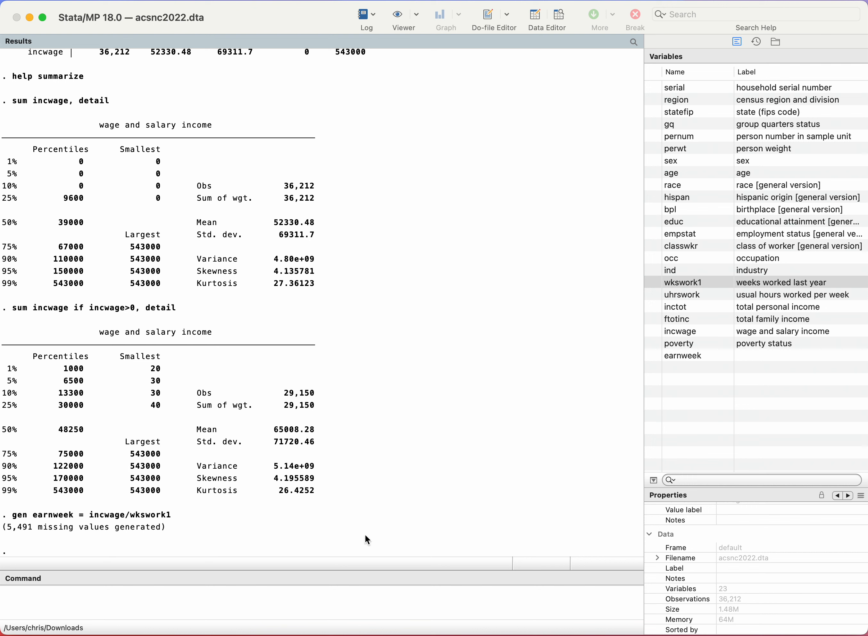
Step: Write the command sum earnweek if sex==1 & earnweek>0 without running it, and review its if condition
{"action": "left_click", "coordinate": [214, 600]}
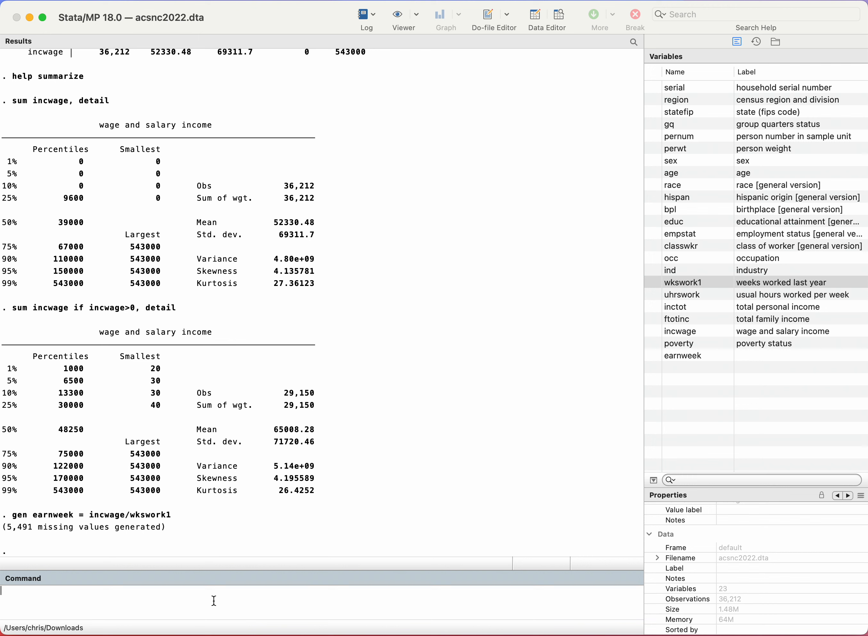
{"action": "type", "text": "sum earnweek if sex==1"}
{"action": "type", "text": "& earnweek>0"}
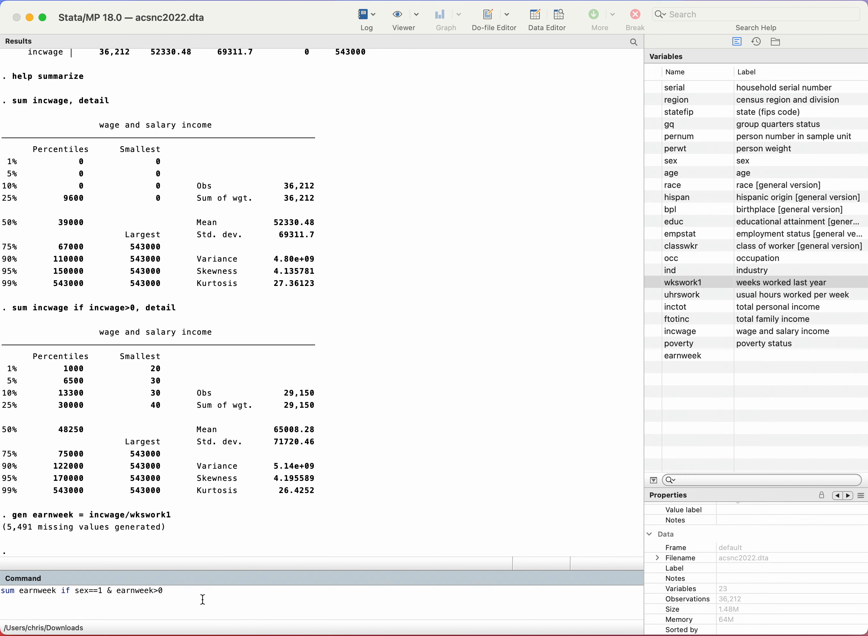
{"action": "left_click_drag", "start_coordinate": [76, 593], "coordinate": [183, 593]}
{"action": "left_click", "coordinate": [109, 592]}
{"action": "left_click_drag", "start_coordinate": [75, 593], "coordinate": [182, 589]}
{"action": "left_click_drag", "start_coordinate": [61, 590], "coordinate": [185, 593]}
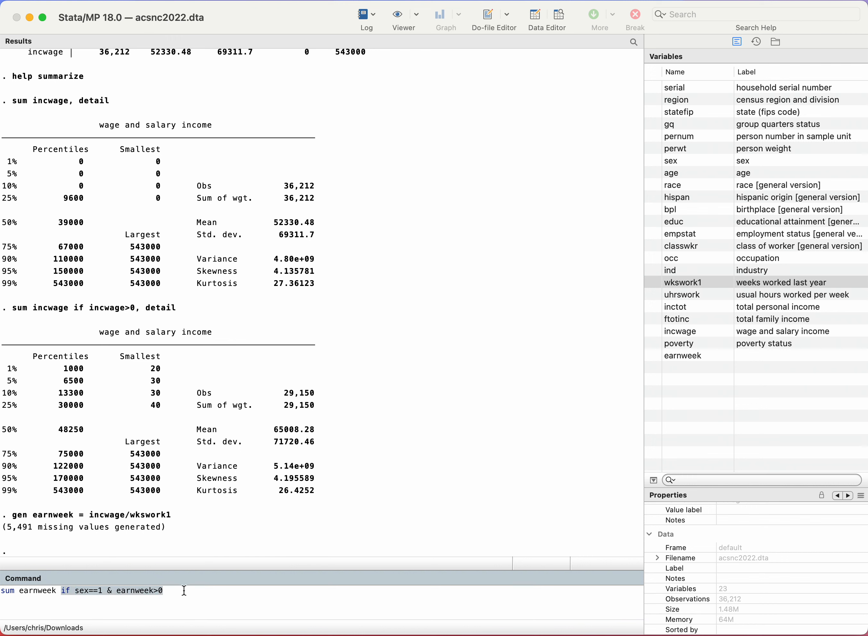
{"action": "left_click", "coordinate": [209, 598]}
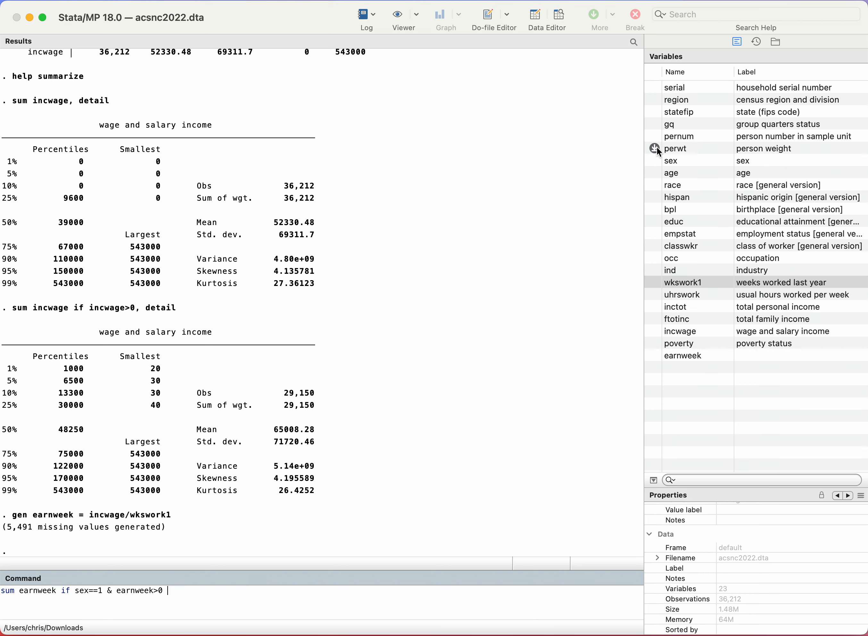
Step: Browse the dataset, examine the perwt column including observations 38, 36 and 22, and close the Data Editor
{"action": "left_click", "coordinate": [559, 19]}
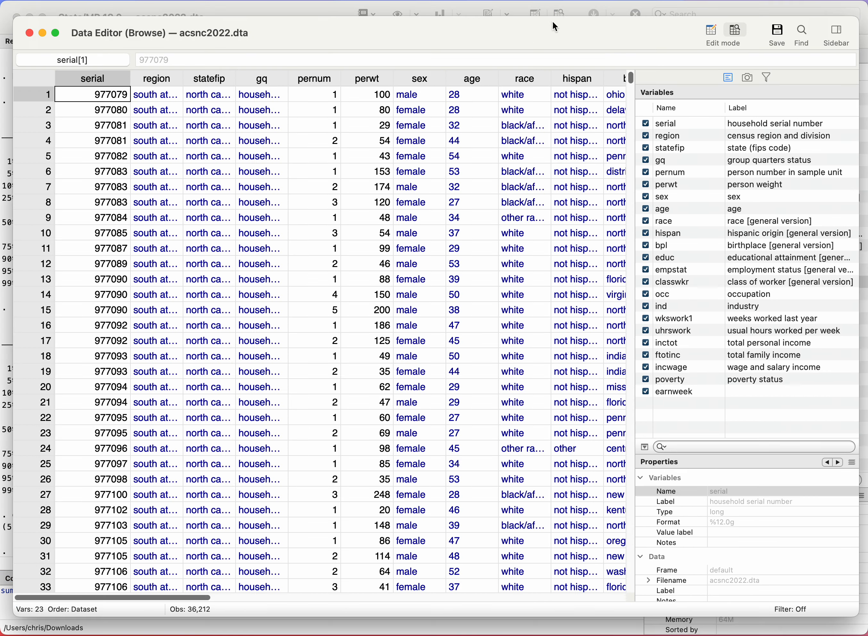
{"action": "left_click", "coordinate": [371, 81]}
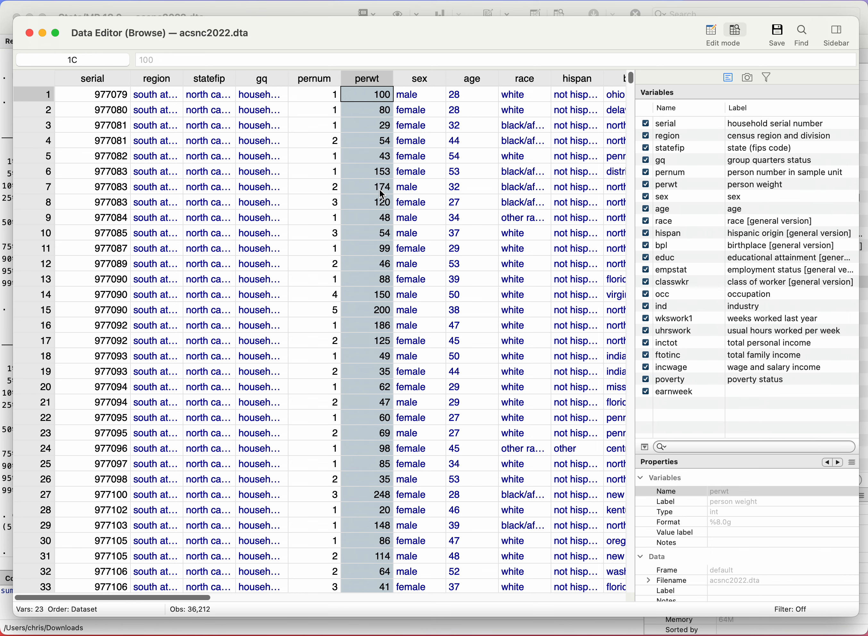
{"action": "scroll", "coordinate": [358, 353], "scroll_direction": "down", "scroll_amount": 10}
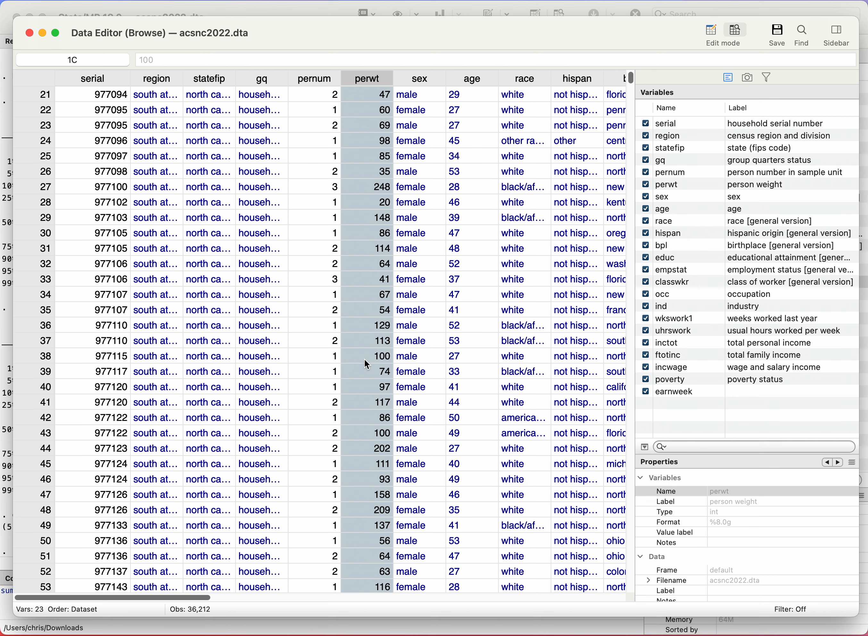
{"action": "left_click", "coordinate": [373, 358]}
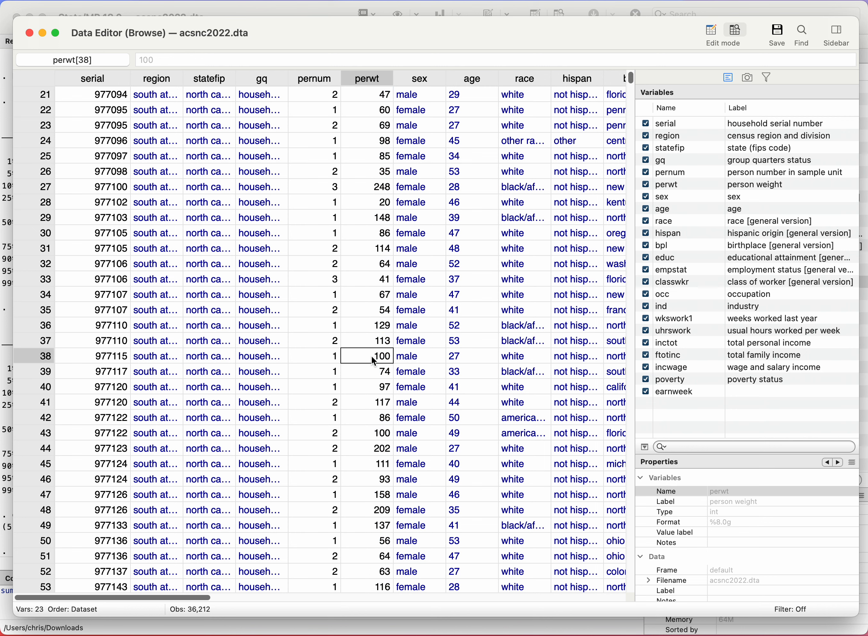
{"action": "left_click", "coordinate": [374, 326]}
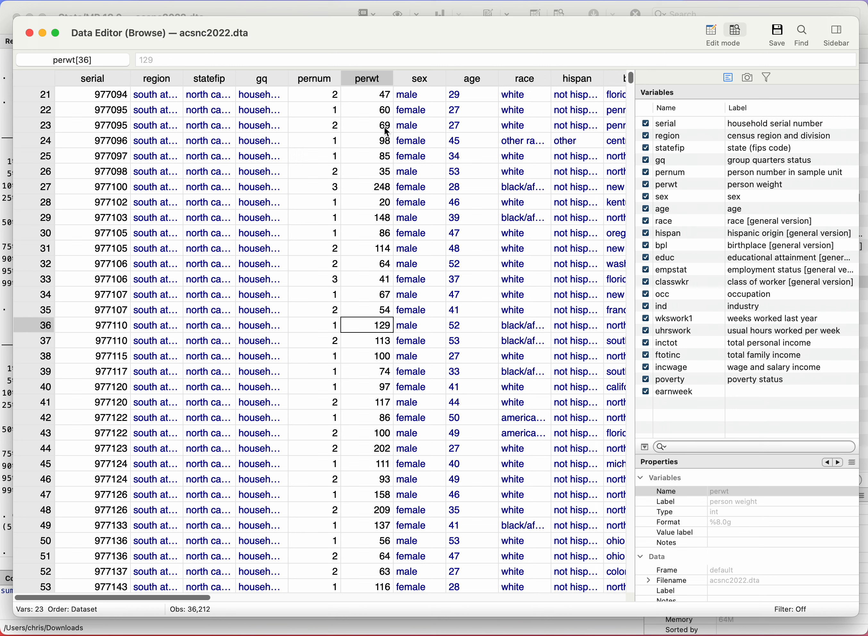
{"action": "left_click", "coordinate": [374, 112]}
{"action": "scroll", "coordinate": [372, 112], "scroll_direction": "up", "scroll_amount": 7}
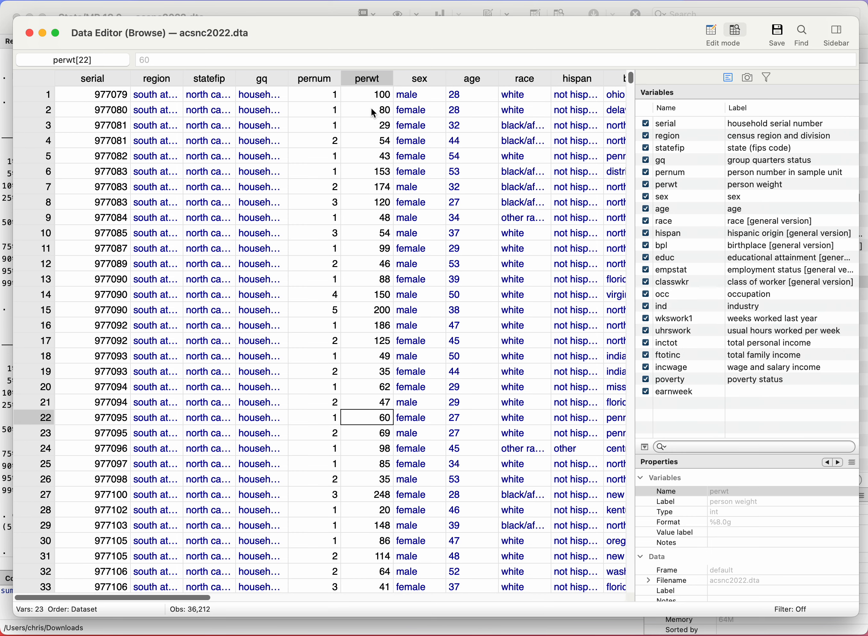
{"action": "left_click", "coordinate": [29, 34]}
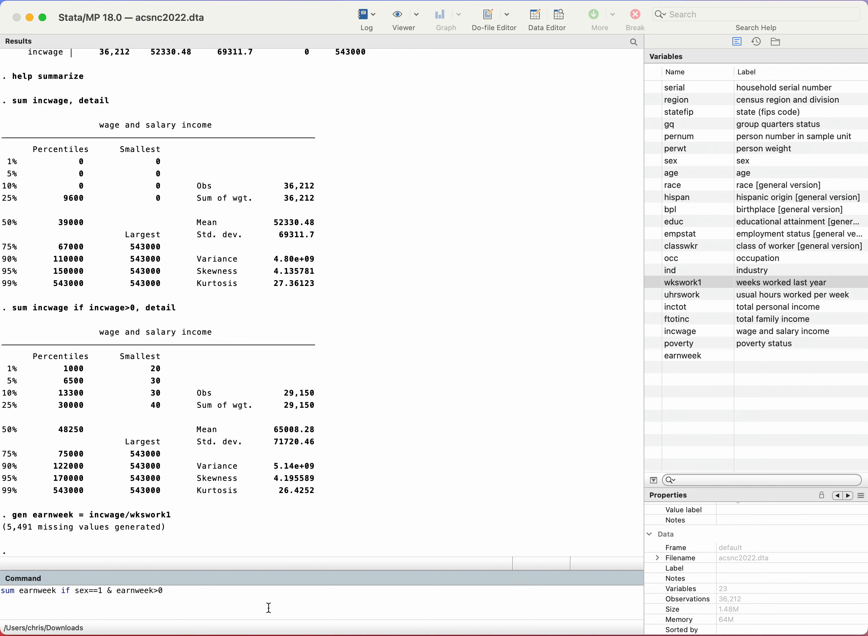
Step: Append the analytic weight [aw=perwt] to the pending sum earnweek command and point it out
{"action": "type", "text": "[aw=perwt]"}
{"action": "left_click_drag", "start_coordinate": [168, 594], "coordinate": [221, 593]}
{"action": "left_click", "coordinate": [225, 594]}
Step: Add the detail option to the weighted command and run sum earnweek if sex==1 & earnweek>0 [aw=perwt], detail
{"action": "left_click", "coordinate": [59, 592]}
{"action": "left_click", "coordinate": [263, 607]}
{"action": "type", "text": ", detail"}
{"action": "left_click", "coordinate": [169, 589]}
{"action": "left_click_drag", "start_coordinate": [169, 590], "coordinate": [215, 591]}
{"action": "left_click", "coordinate": [216, 592]}
{"action": "left_click", "coordinate": [273, 599]}
{"action": "key", "text": "Return"}
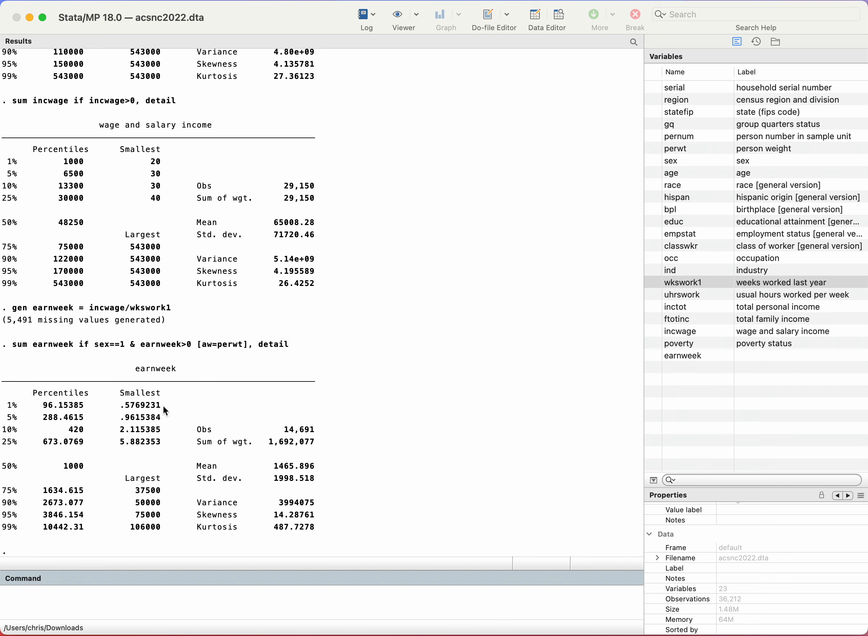
Step: Reuse the men's weighted summary command for women by changing the condition to sex==2, and run it
{"action": "left_click_drag", "start_coordinate": [14, 347], "coordinate": [295, 346]}
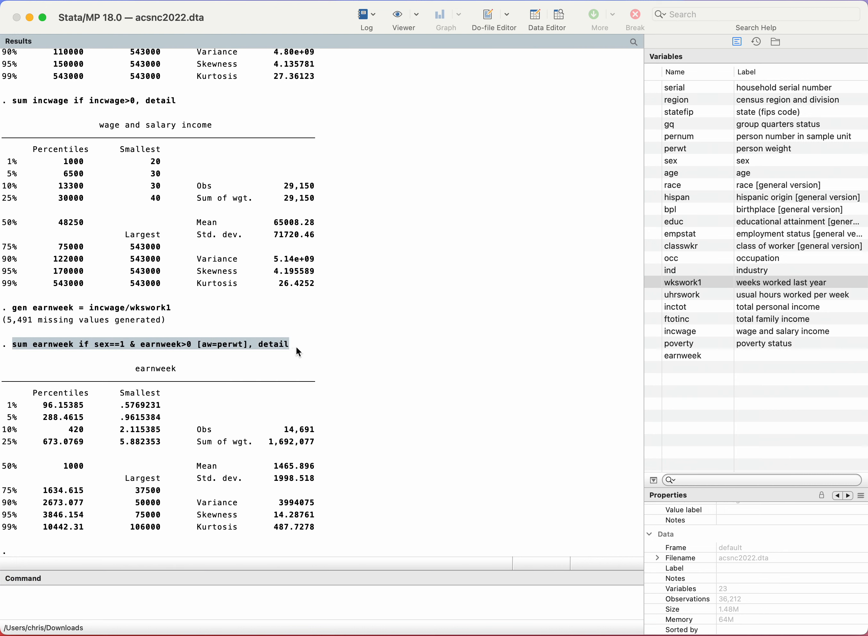
{"action": "key", "text": "super+c"}
{"action": "left_click", "coordinate": [154, 603]}
{"action": "key", "text": "super+v"}
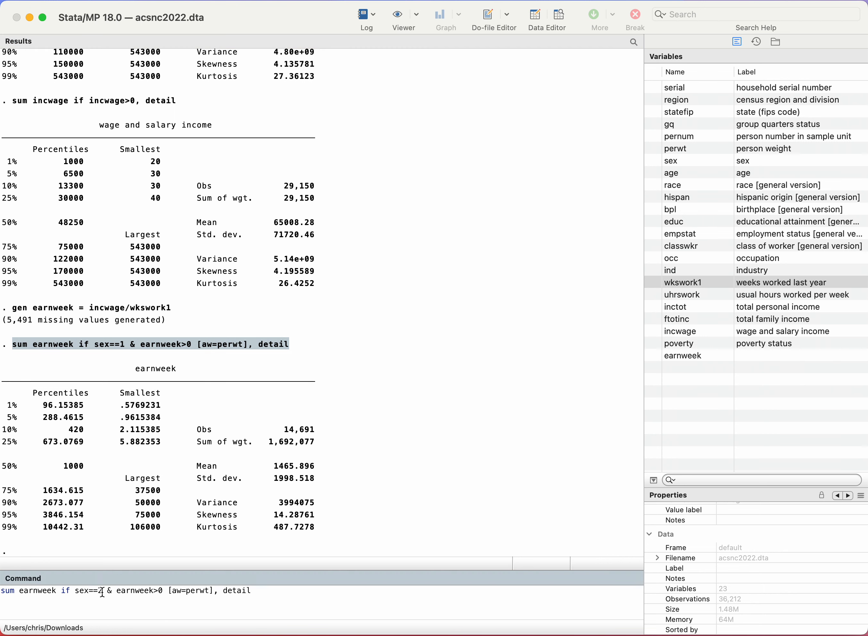
{"action": "key", "text": "Return"}
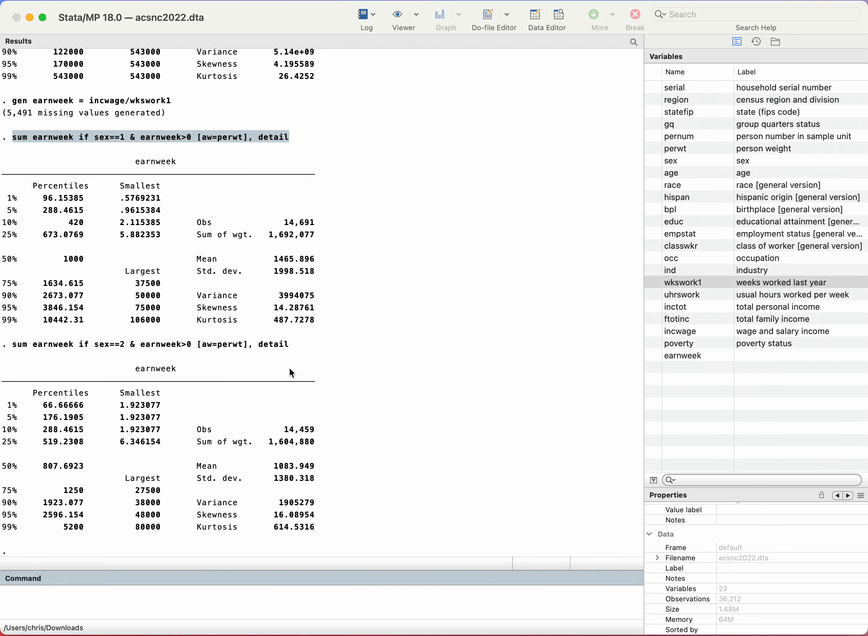
Step: Compare the median weekly earnings in the women's and men's summary tables
{"action": "left_click", "coordinate": [383, 349]}
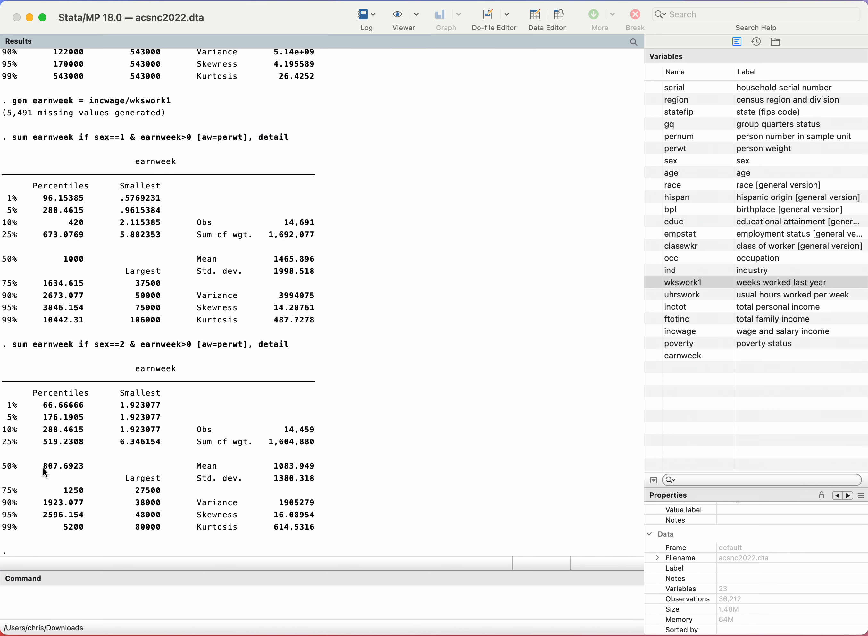
{"action": "left_click_drag", "start_coordinate": [43, 468], "coordinate": [78, 468]}
{"action": "left_click_drag", "start_coordinate": [64, 260], "coordinate": [81, 262]}
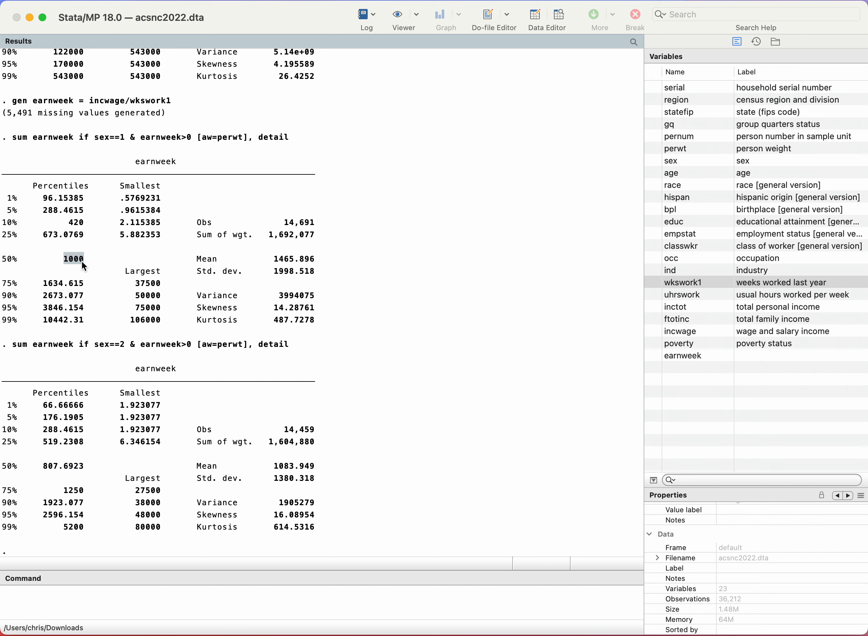
{"action": "left_click", "coordinate": [380, 364]}
Step: Run the weighted correlation corr earnweek educ [aw=perwt] and point out the coefficient between the two variables
{"action": "left_click", "coordinate": [245, 599]}
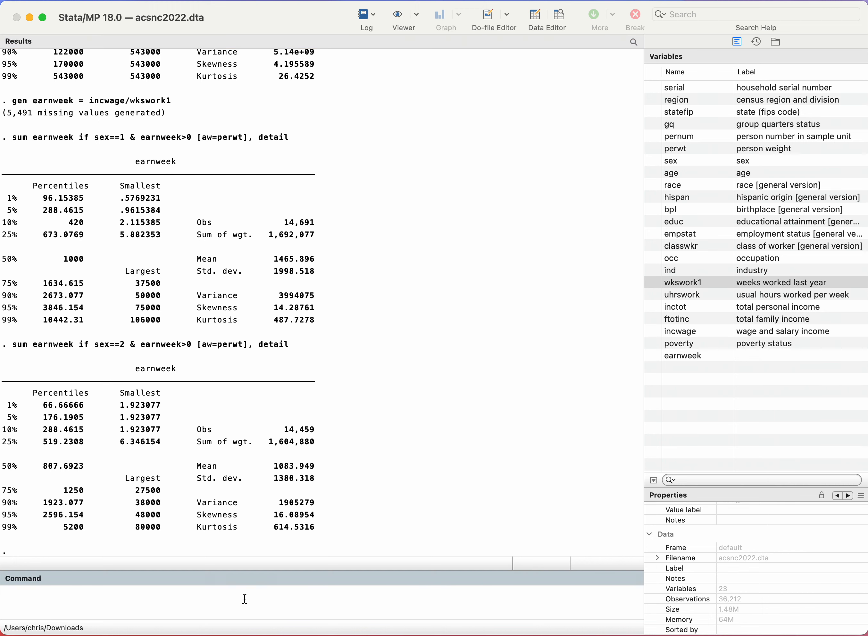
{"action": "type", "text": "corr earnweek educ [aw=perwt]"}
{"action": "key", "text": "Return"}
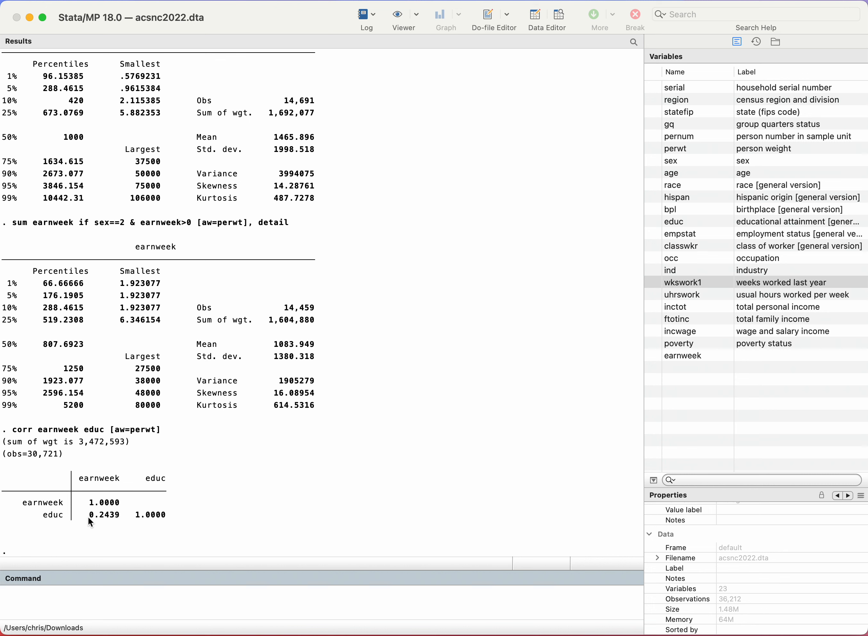
{"action": "left_click_drag", "start_coordinate": [89, 514], "coordinate": [131, 521]}
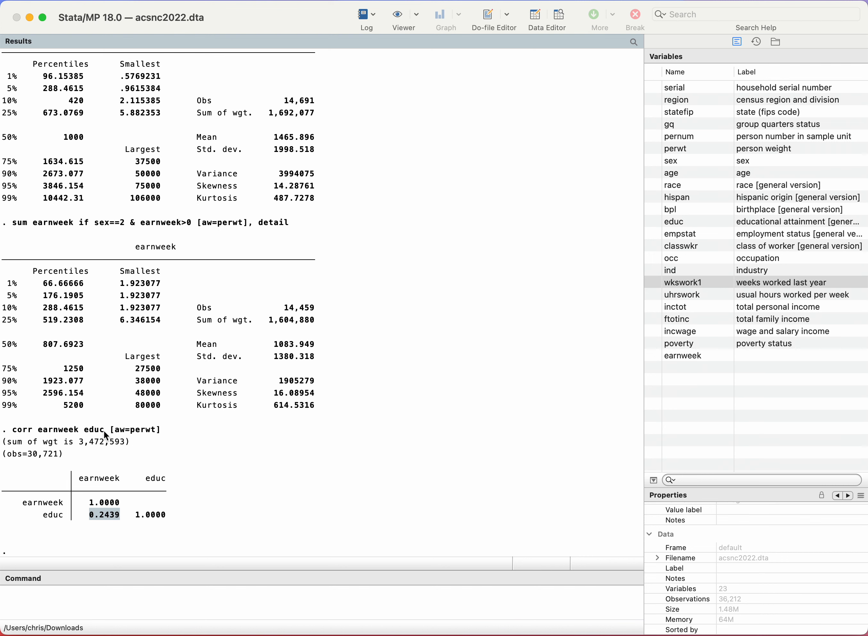
{"action": "left_click", "coordinate": [294, 464]}
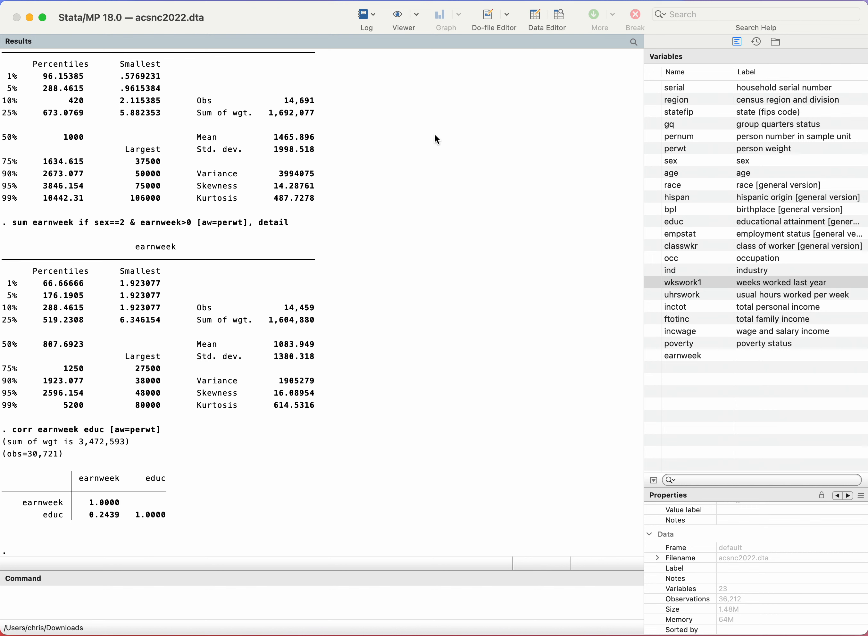
Step: Create a new do-file containing the copied weighted earnings summary on two lines, with sex==1 on the first and sex==2 on the second
{"action": "left_click", "coordinate": [489, 17]}
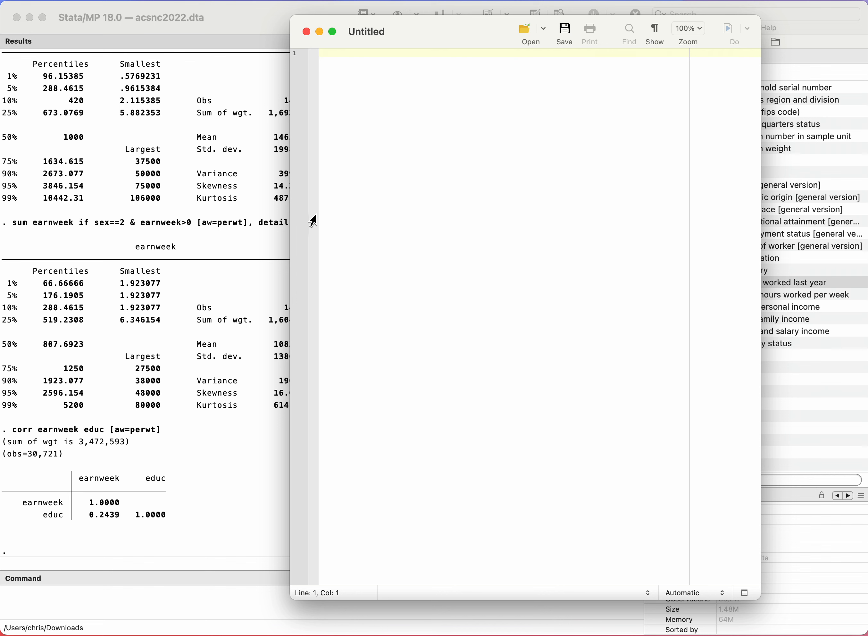
{"action": "key", "text": "super+v"}
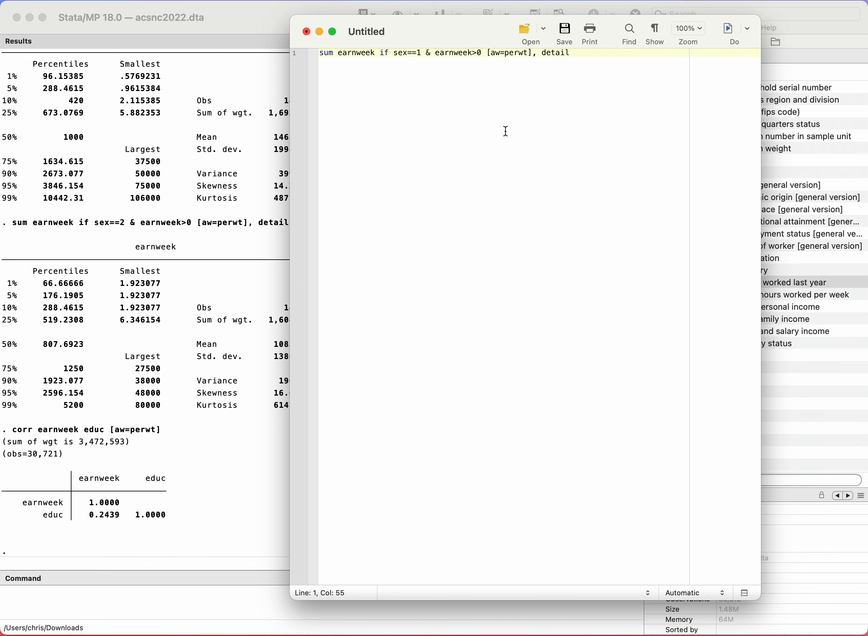
{"action": "key", "text": "Return"}
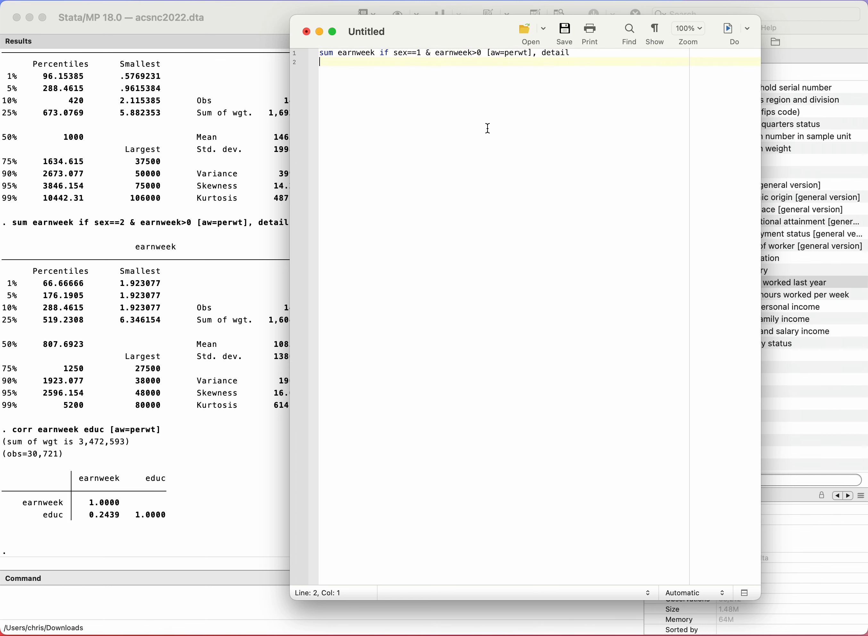
{"action": "key", "text": "super+v"}
{"action": "left_click", "coordinate": [423, 62]}
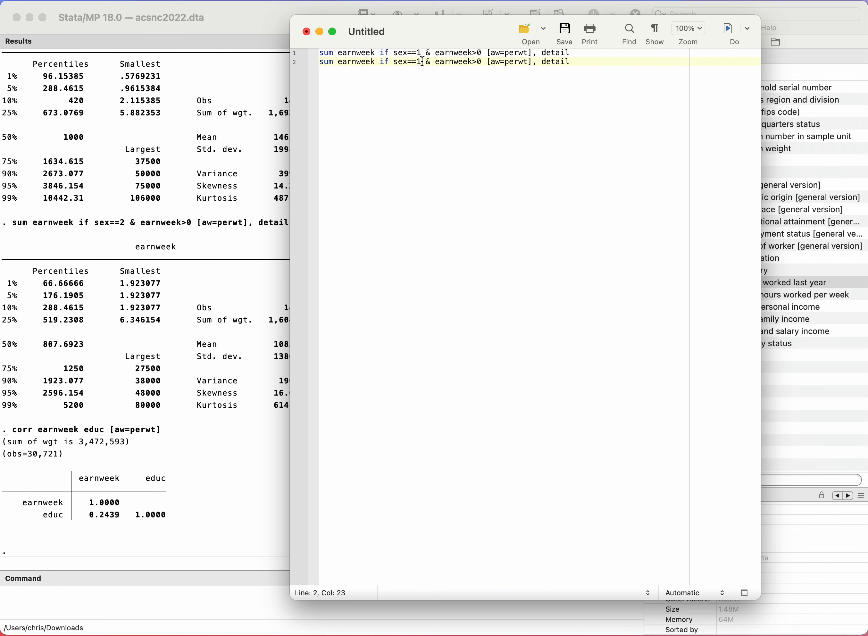
{"action": "key", "text": "BackSpace"}
{"action": "type", "text": "2"}
Step: Add corr earnweek educ [aw=perwt] as the third line of the do-file
{"action": "type", "text": "corr e"}
{"action": "type", "text": "arnwee"}
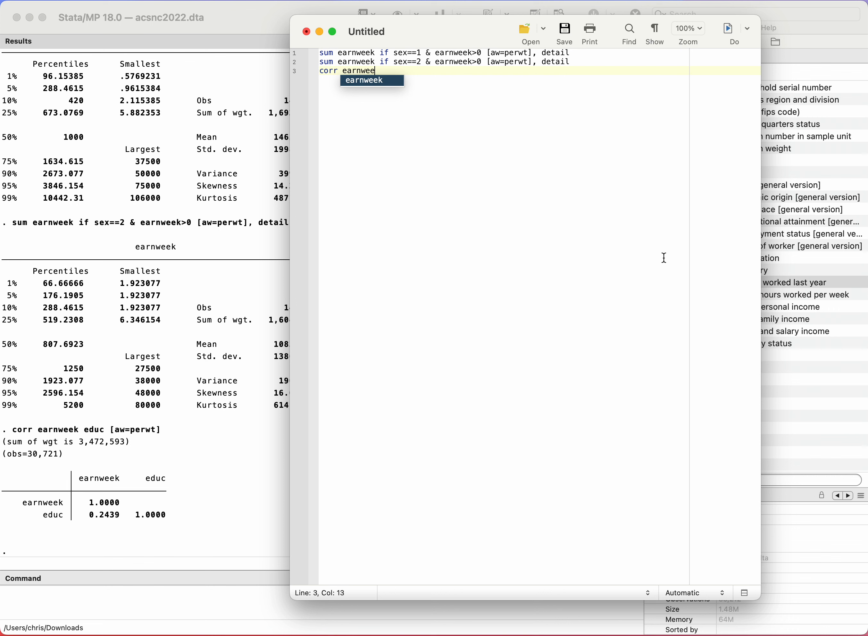
{"action": "type", "text": "k educ"}
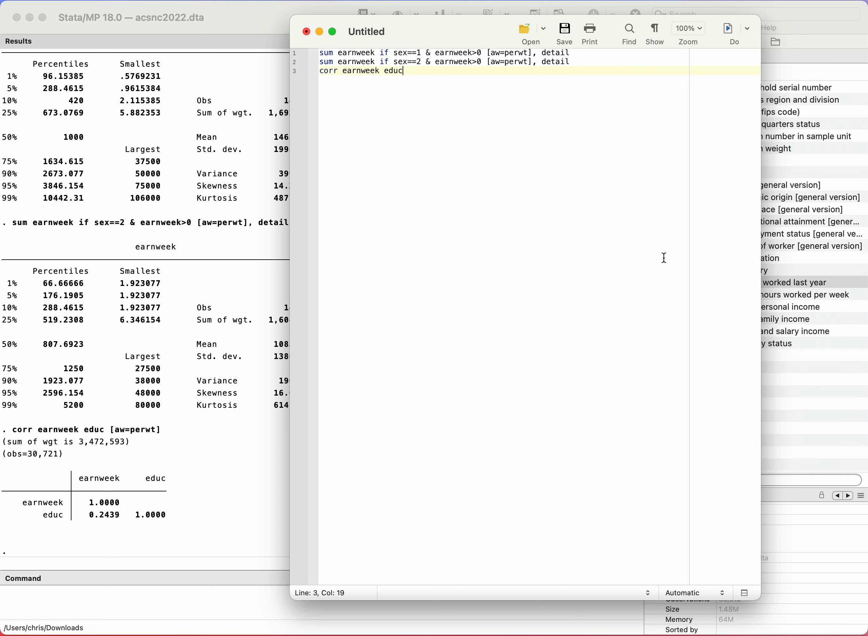
{"action": "type", "text": " [aw=perwt]"}
{"action": "key", "text": "Return"}
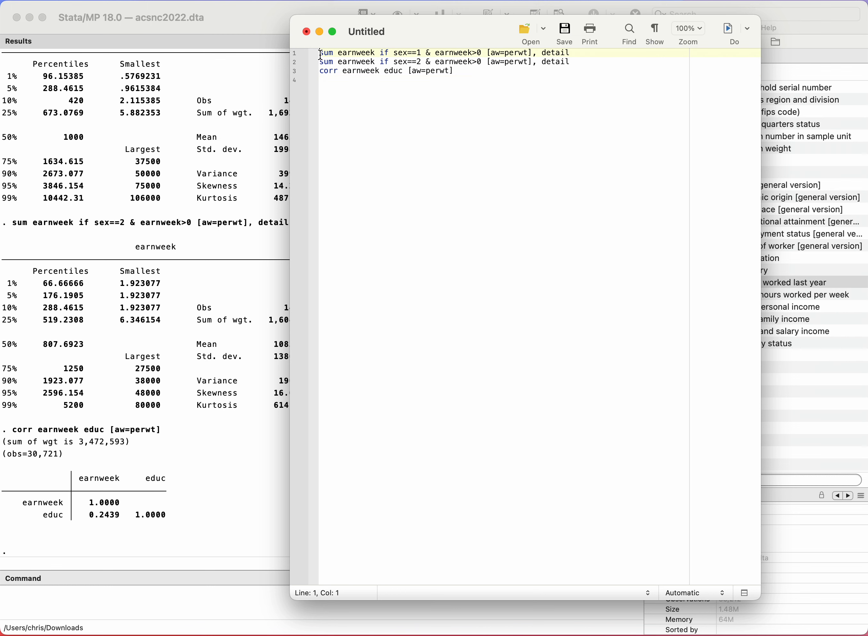
Step: Execute only the first line of the do-file, the sex==1 summary, and clear the selection
{"action": "left_click_drag", "start_coordinate": [321, 56], "coordinate": [320, 63]}
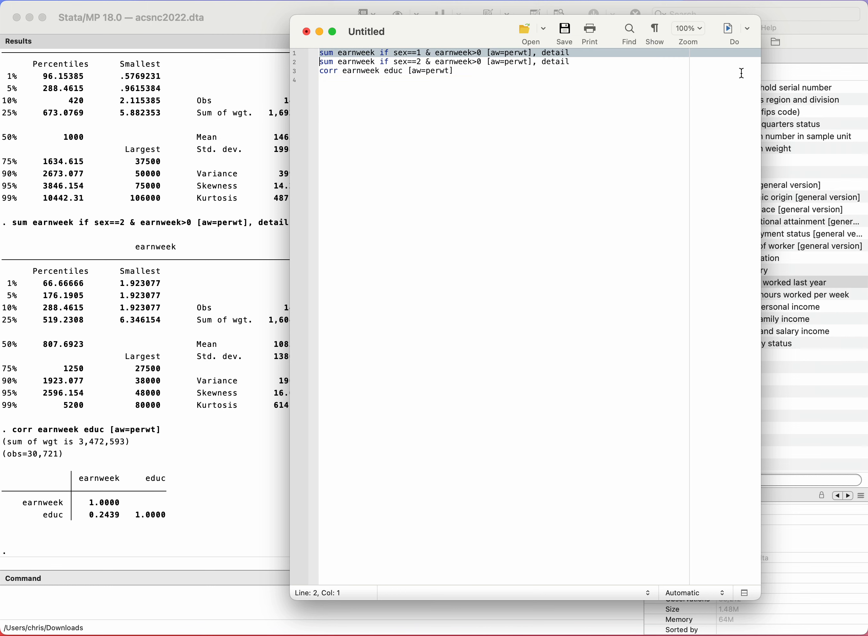
{"action": "left_click", "coordinate": [730, 31]}
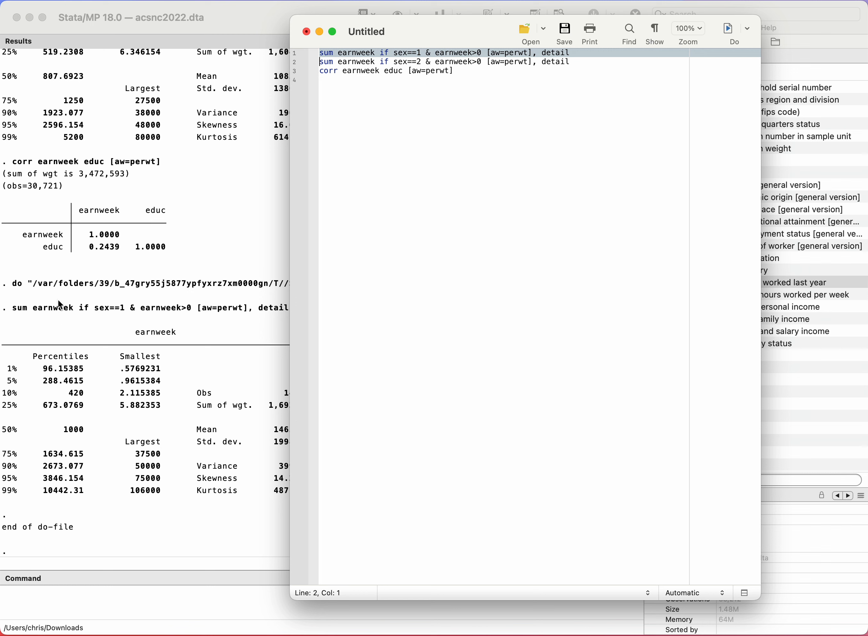
{"action": "left_click", "coordinate": [435, 257]}
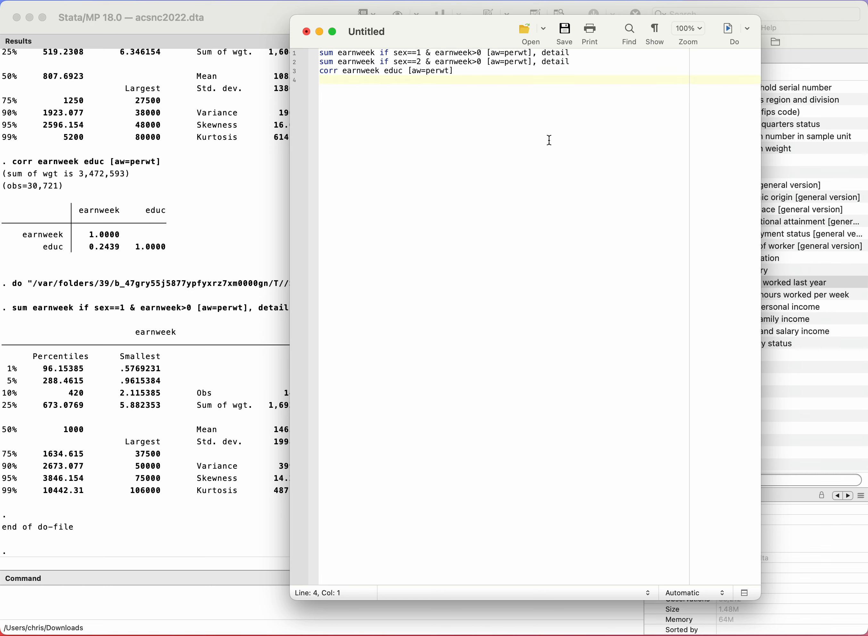
Step: Save the do-file as summary stats.do in the Downloads folder
{"action": "left_click", "coordinate": [566, 33]}
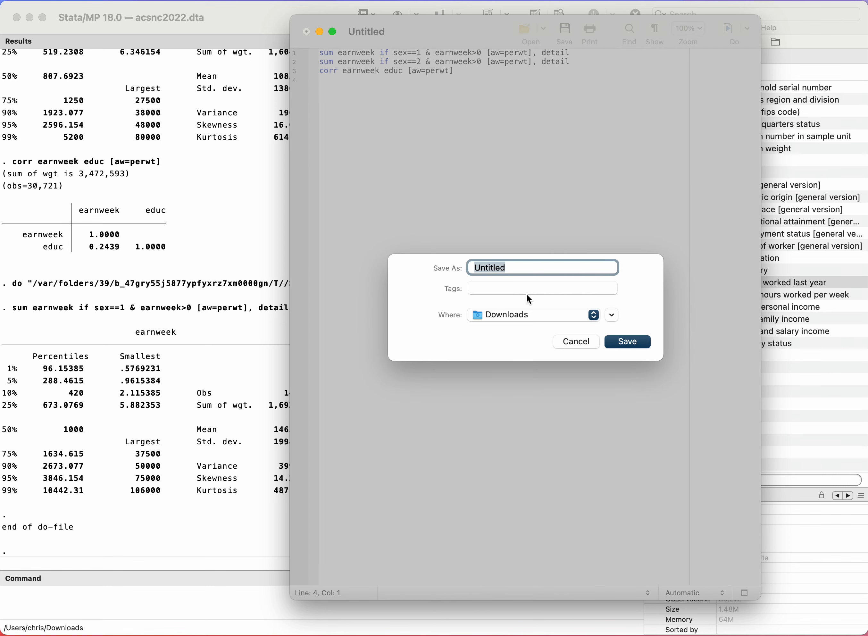
{"action": "type", "text": "summary stats.do"}
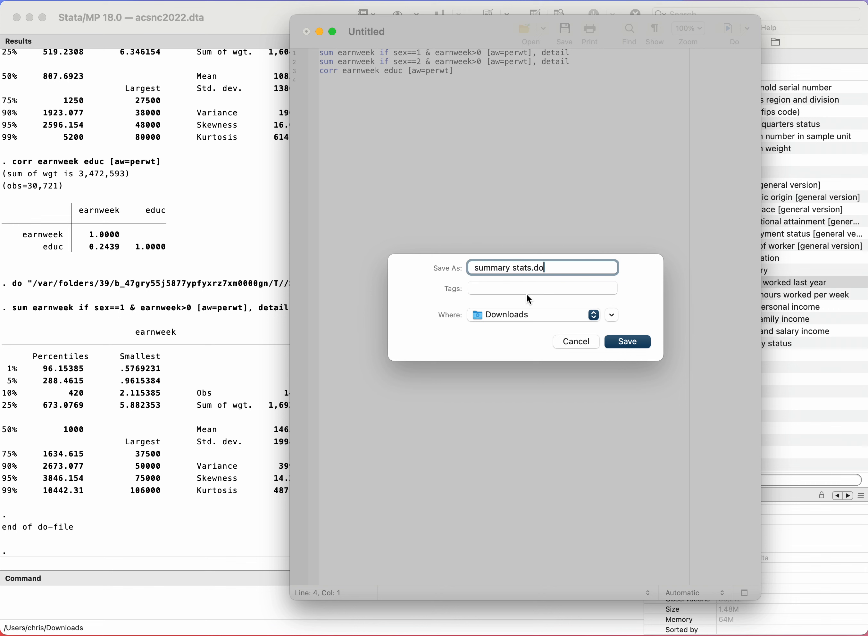
{"action": "left_click", "coordinate": [627, 342]}
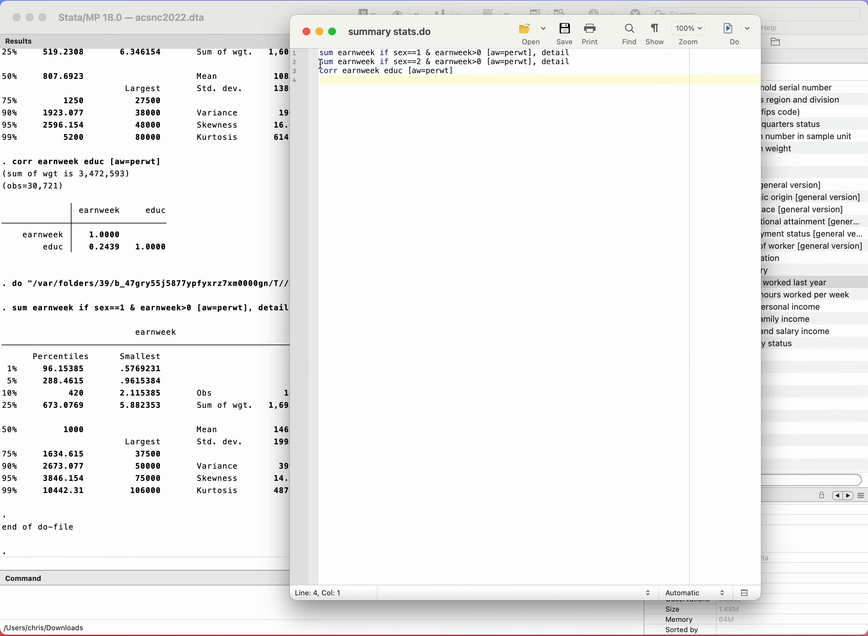
Step: Execute only the corr earnweek educ [aw=perwt] line of the do-file
{"action": "left_click_drag", "start_coordinate": [320, 73], "coordinate": [321, 83]}
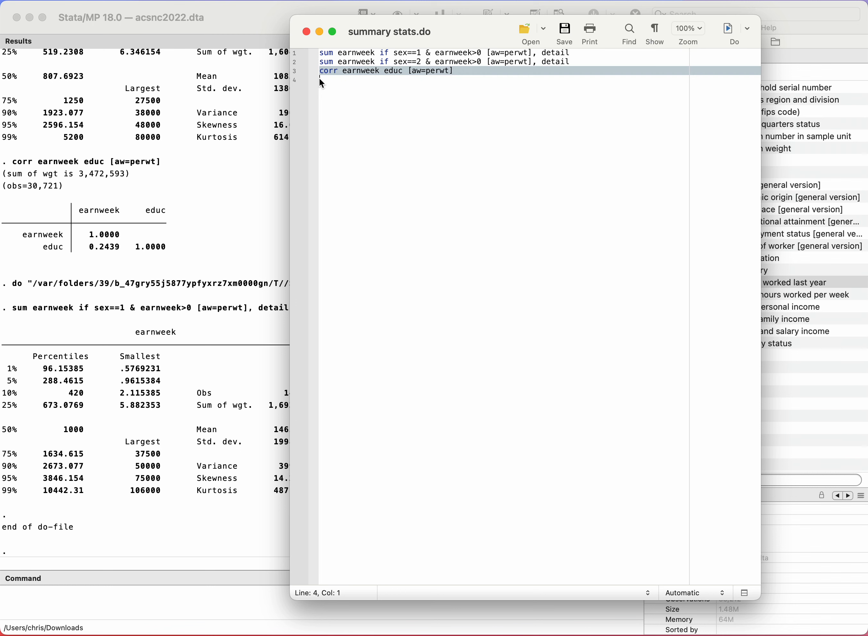
{"action": "left_click", "coordinate": [737, 43]}
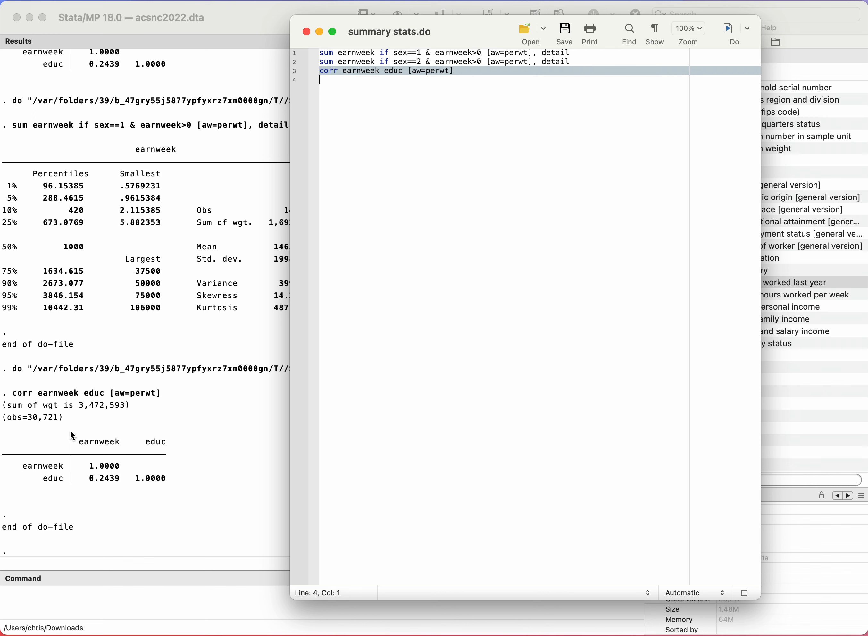
Step: Execute the whole summary stats.do file with nothing selected, and review its output from the do command to the correlation table
{"action": "left_click", "coordinate": [435, 278]}
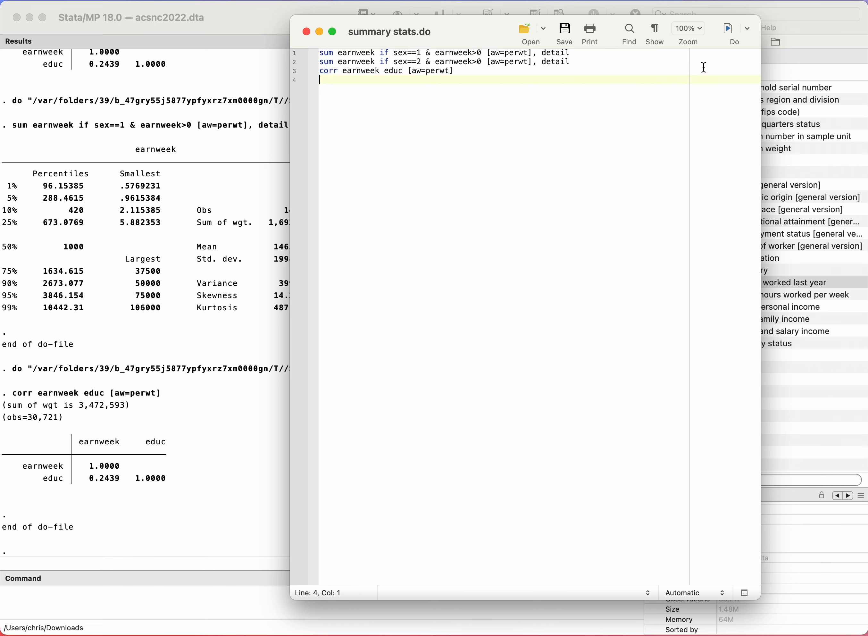
{"action": "left_click", "coordinate": [727, 29]}
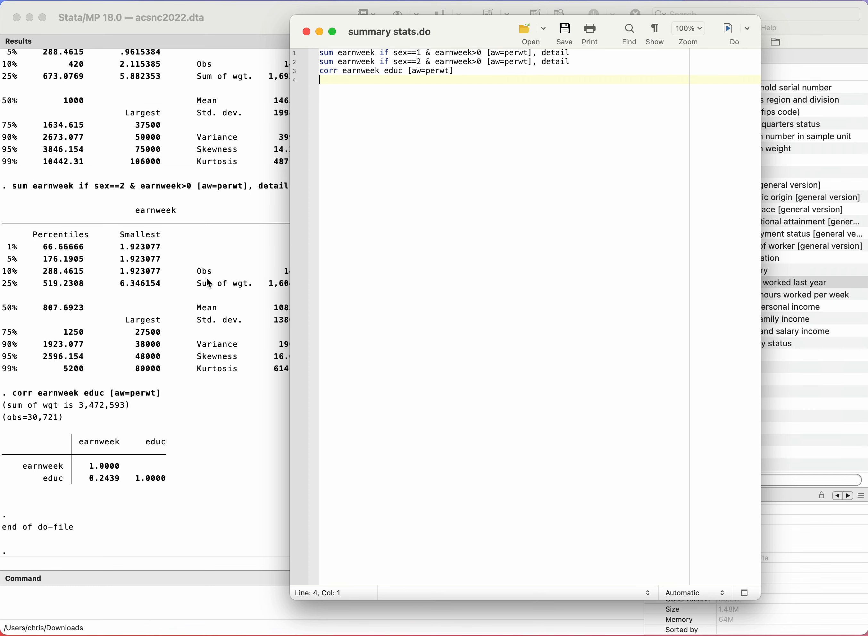
{"action": "scroll", "coordinate": [151, 281], "scroll_direction": "up", "scroll_amount": 5}
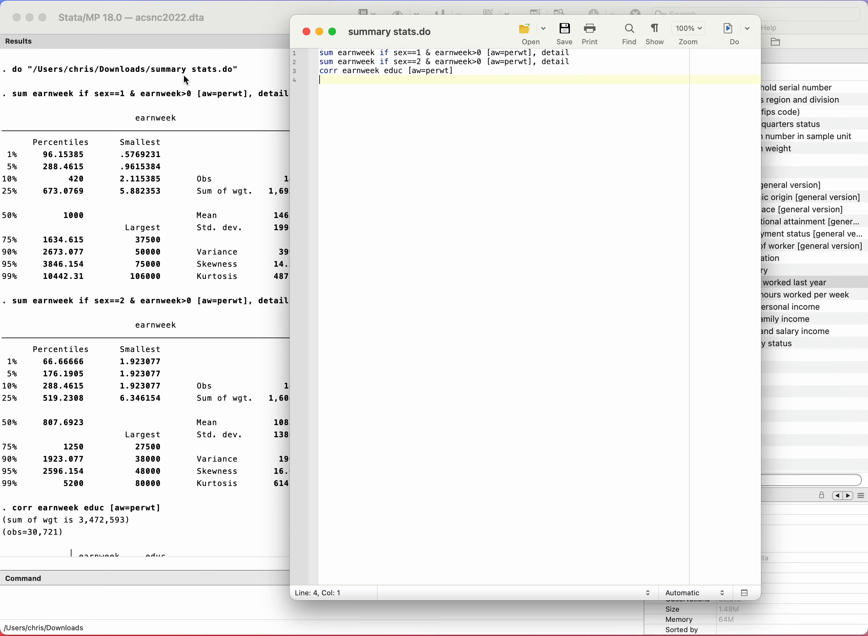
{"action": "scroll", "coordinate": [143, 149], "scroll_direction": "down", "scroll_amount": 2}
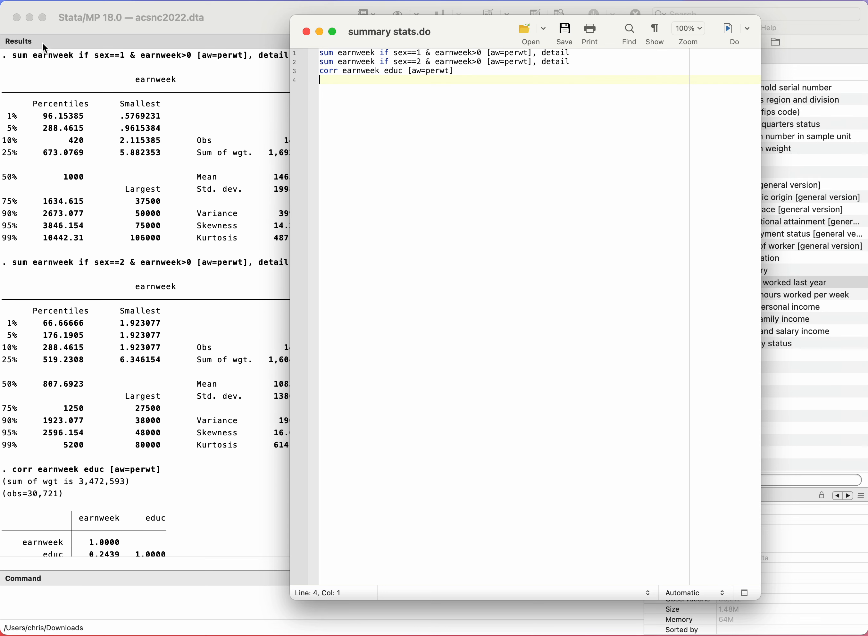